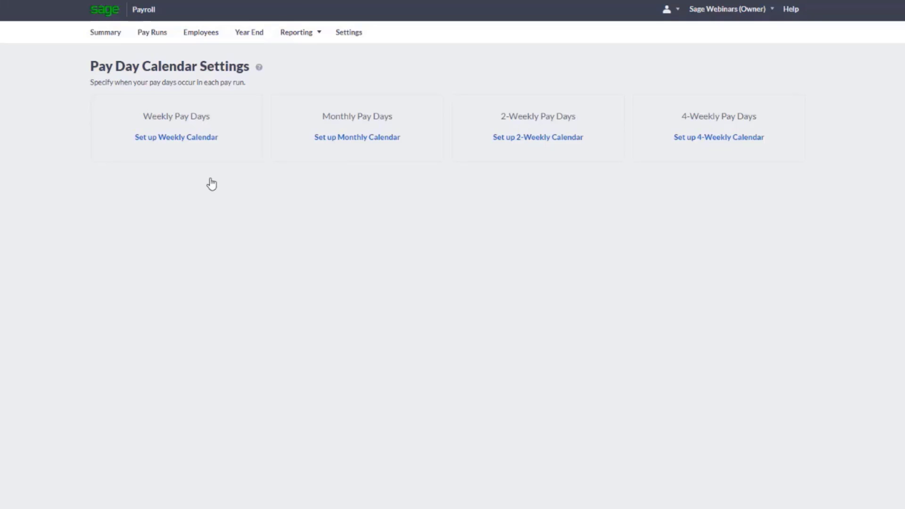
Set up the weekly pay calendar with Friday pay days, first pay run 09/04/2021 and public holidays and weekends not avoided
click(178, 146)
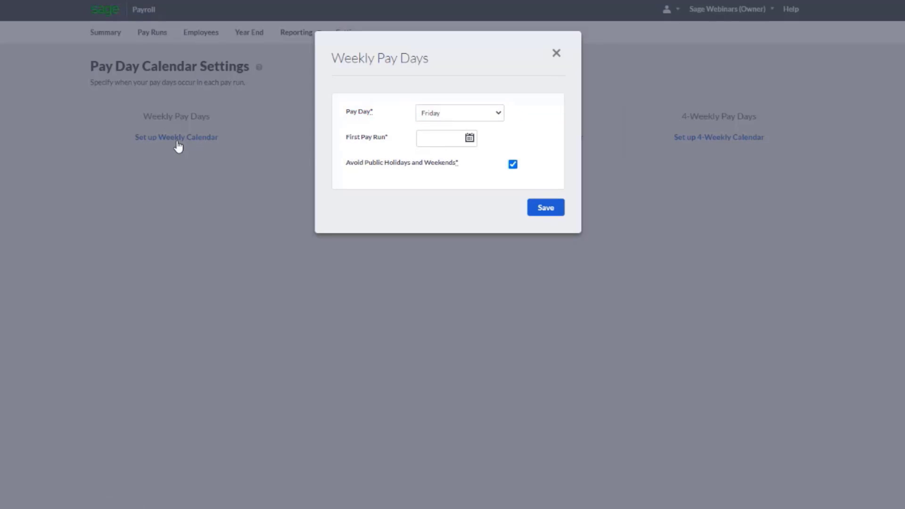
click(492, 114)
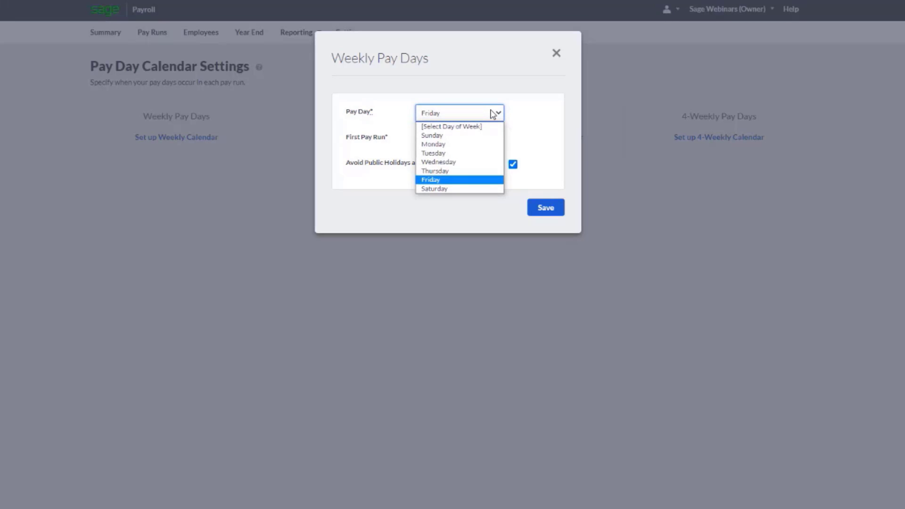
click(471, 180)
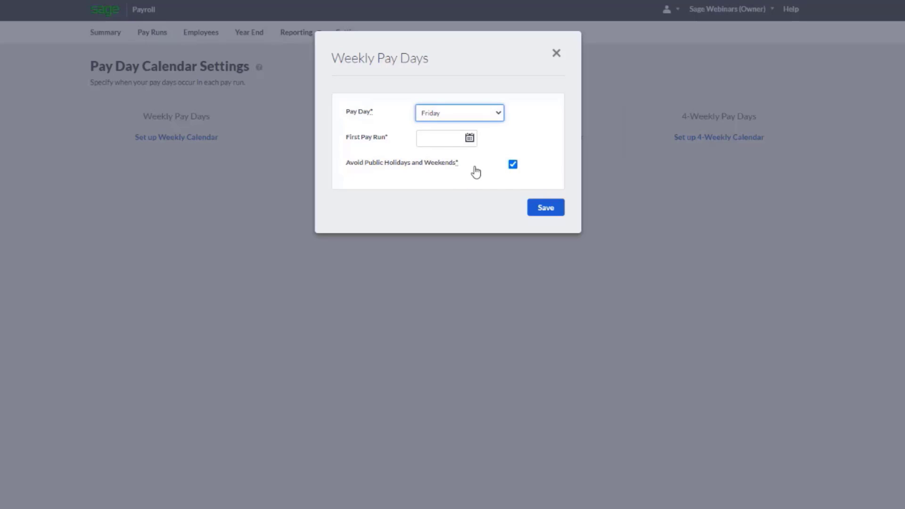
click(469, 138)
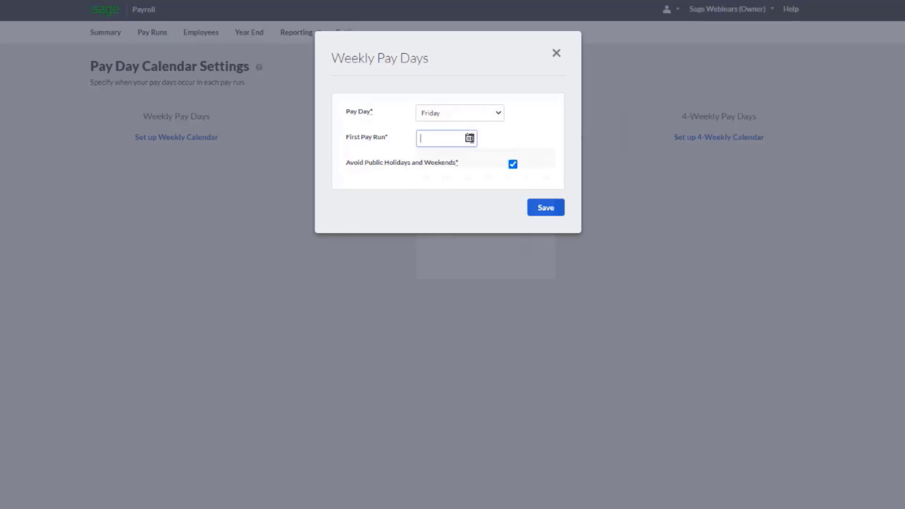
click(544, 157)
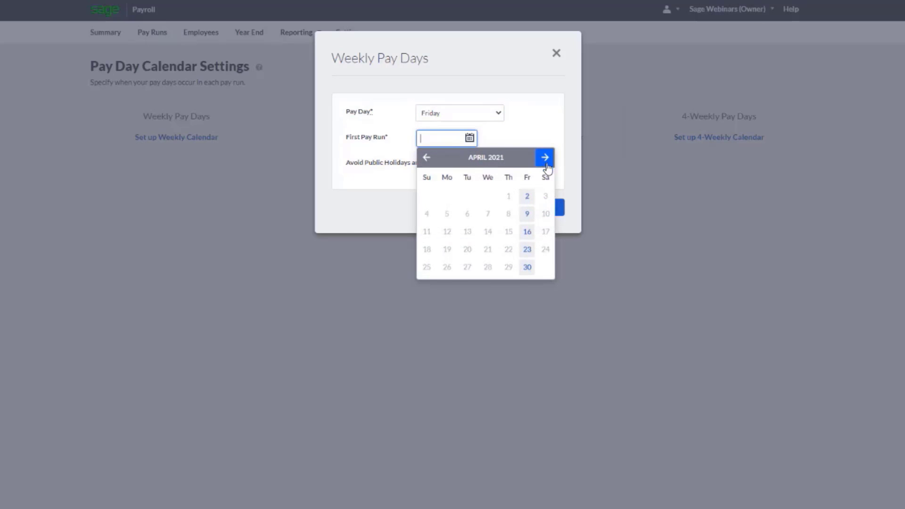
click(528, 215)
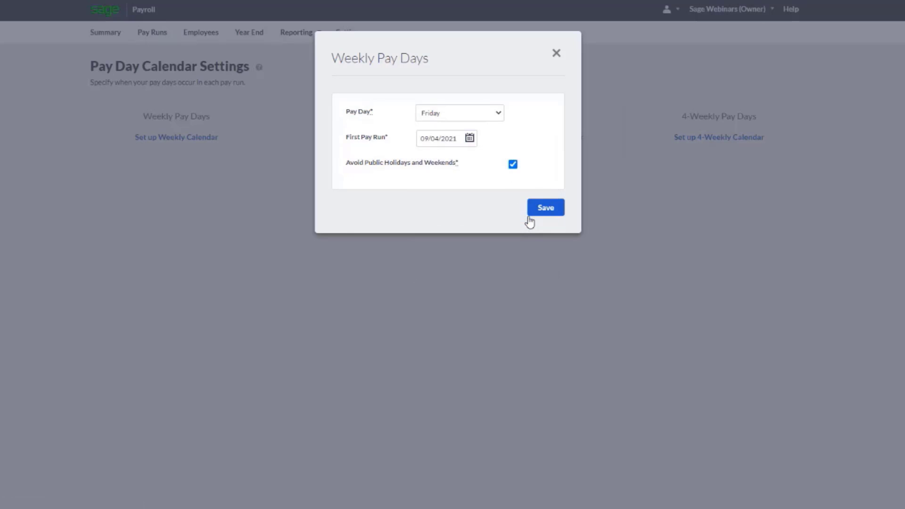
click(512, 166)
click(544, 210)
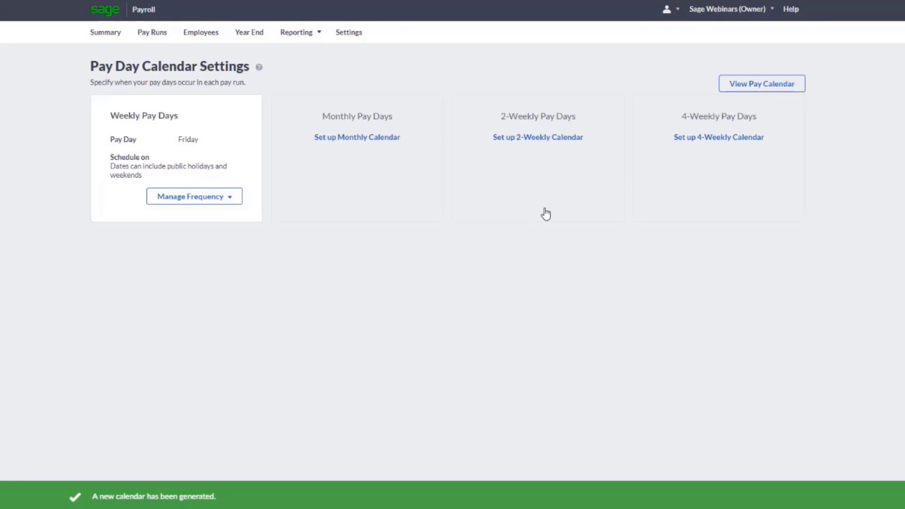
click(221, 201)
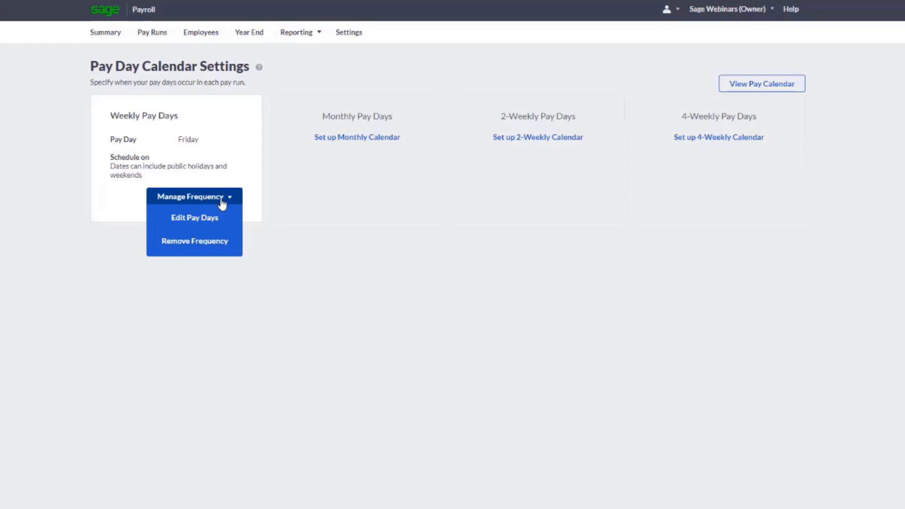
click(366, 258)
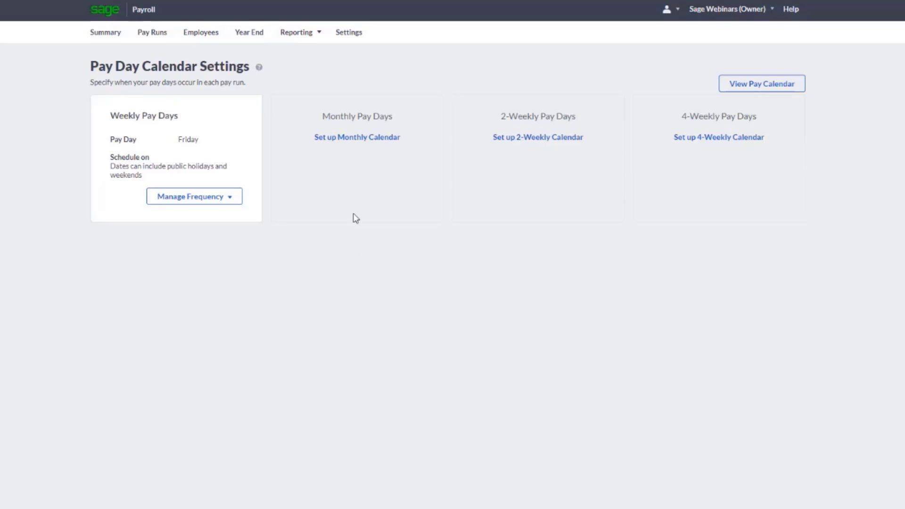
Set up the monthly pay calendar for the same day of month, the 25th, with tax year 2021/2022 and first pay run April 2021
click(359, 139)
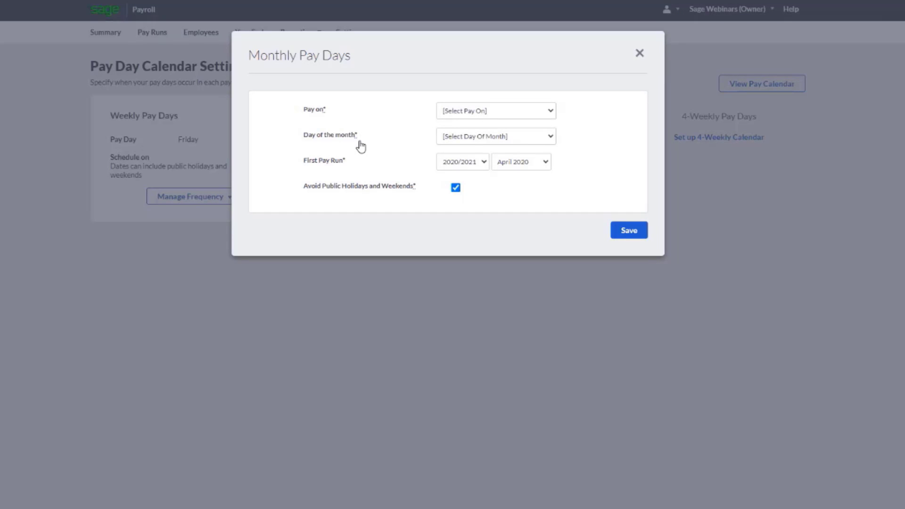
click(548, 116)
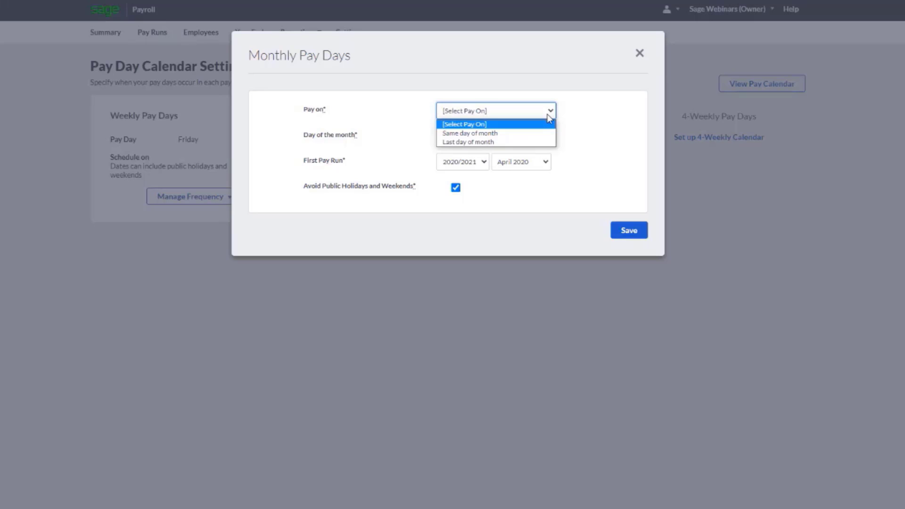
click(522, 134)
click(542, 140)
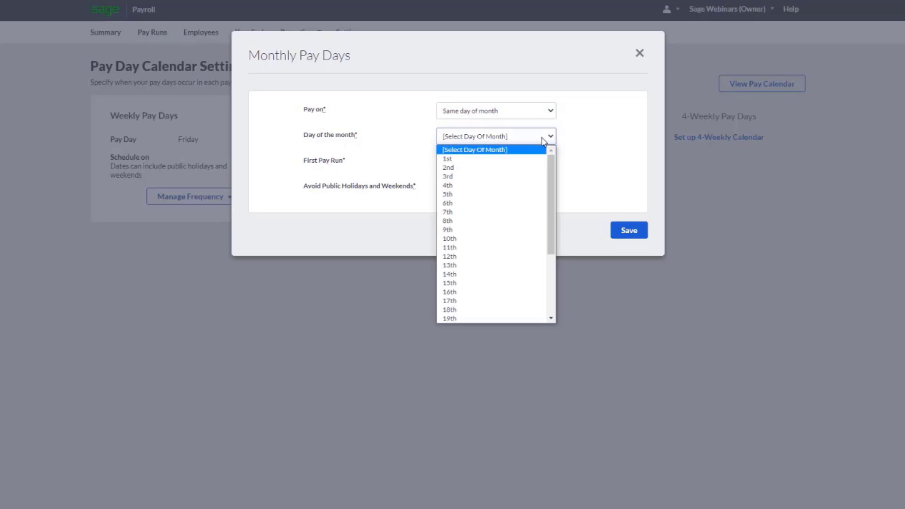
scroll(521, 211, down, 3)
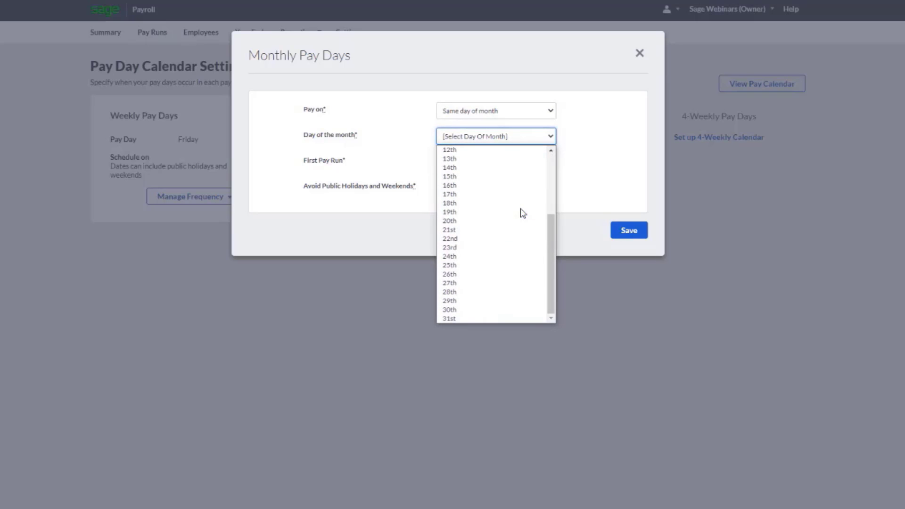
click(489, 264)
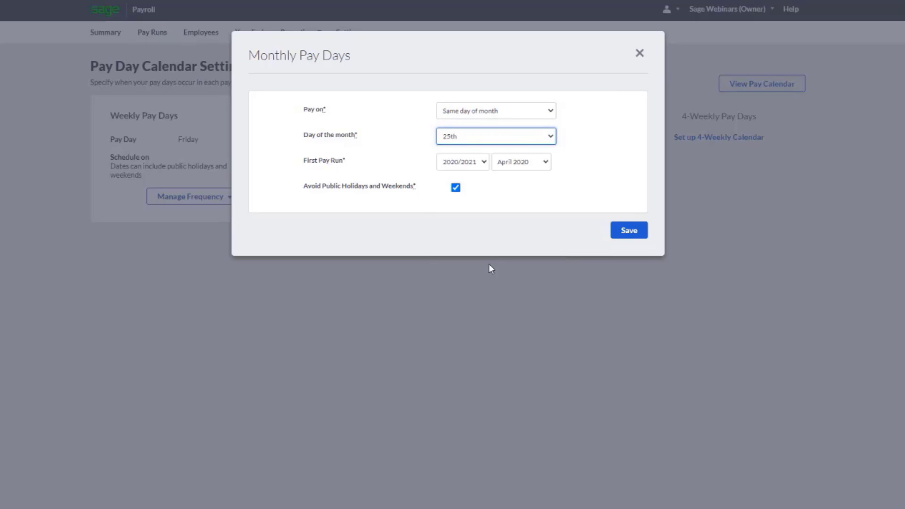
click(478, 162)
click(477, 175)
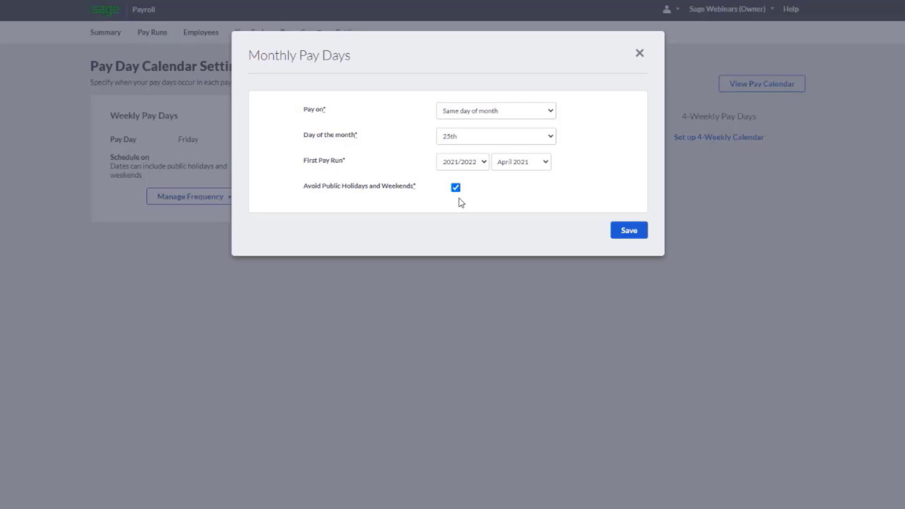
click(627, 235)
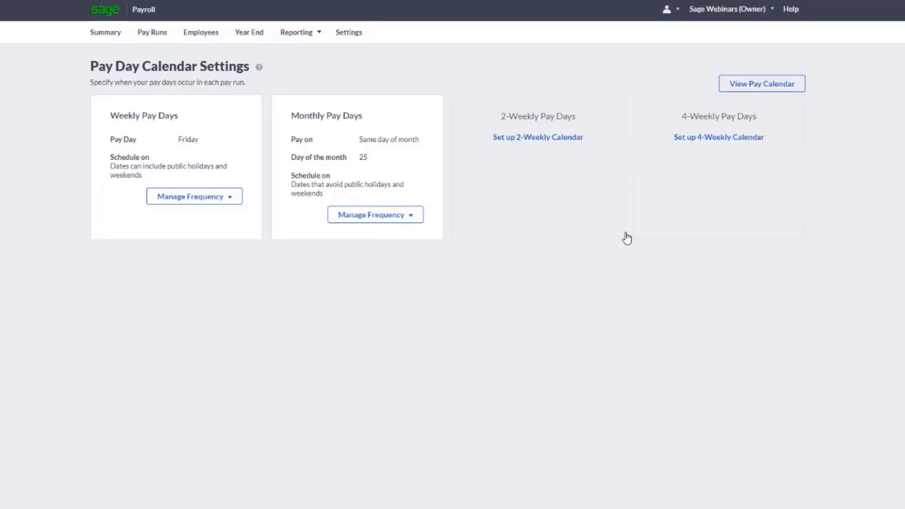
Check the generated dates in the pay calendar and return to the pay day calendar settings
click(766, 93)
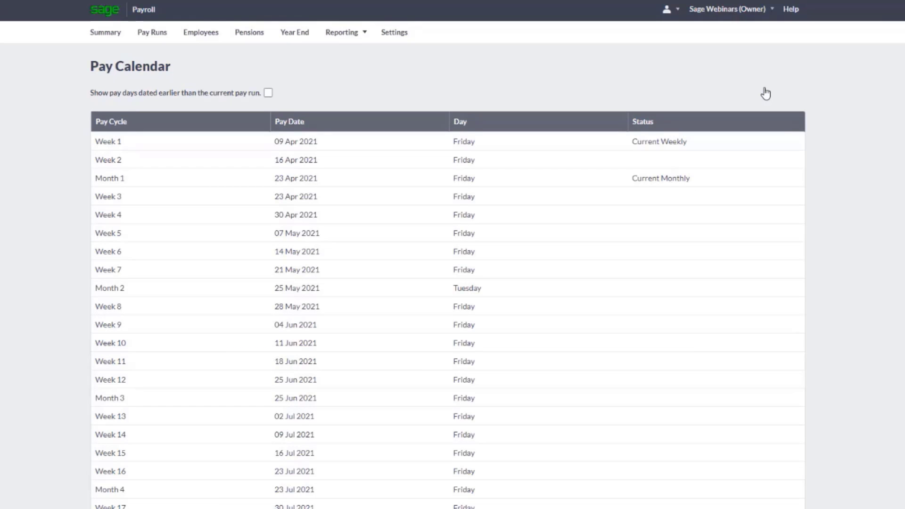
click(392, 40)
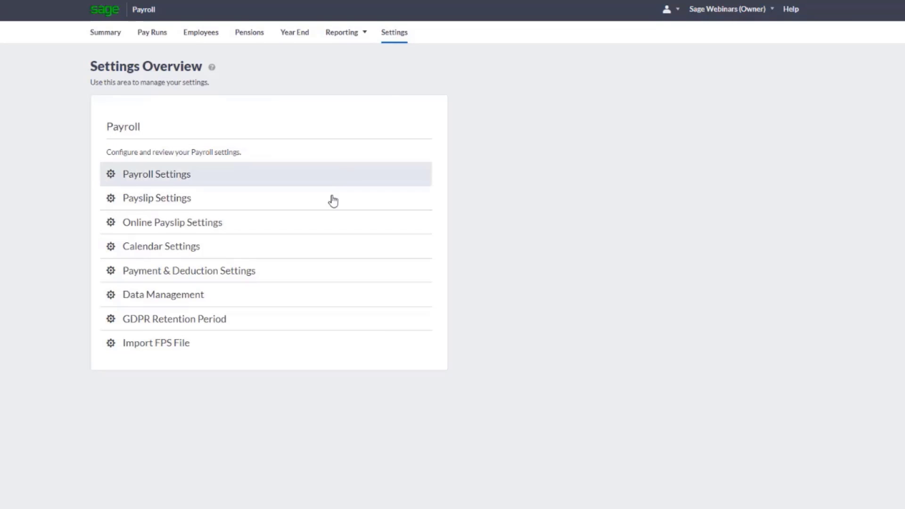
click(265, 254)
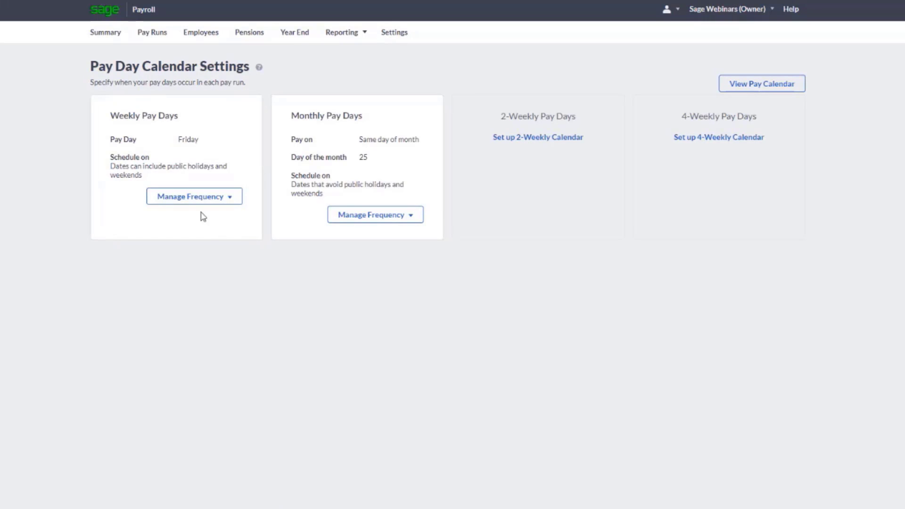
Start a new company payroll from scratch and go on to adding its employees
click(106, 34)
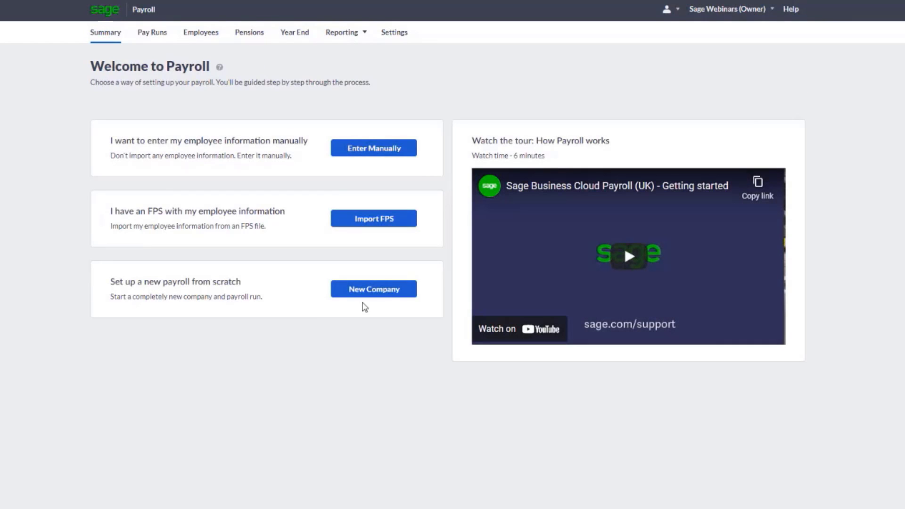
click(372, 293)
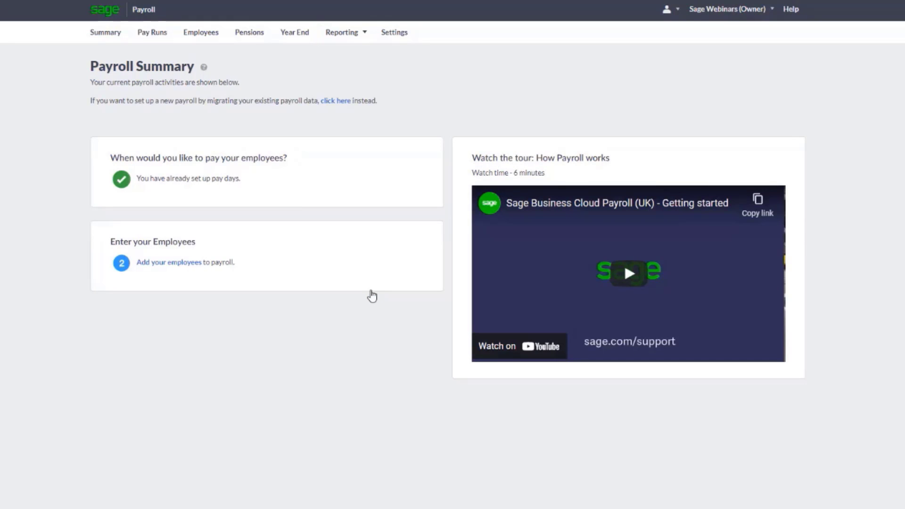
click(172, 264)
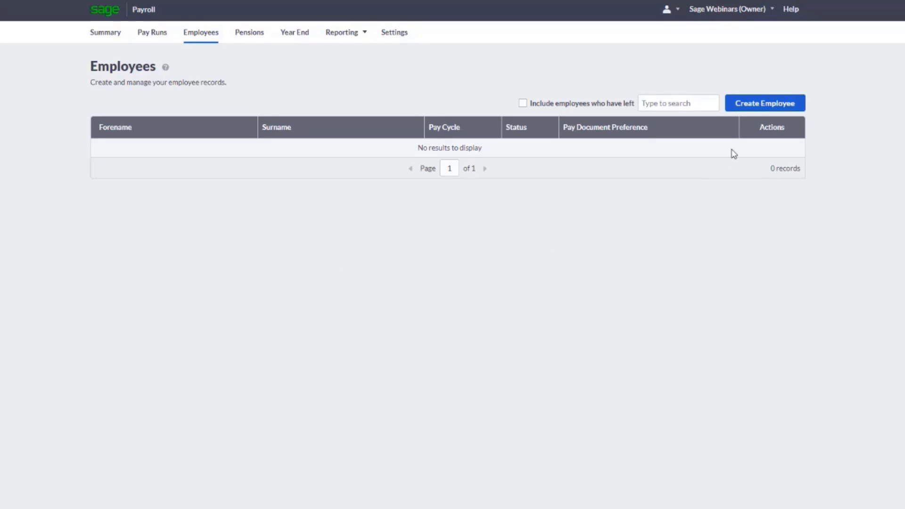
Create a monthly-paid employee with personal, contact and bank details, 30 hrs or more, start date 06/04/2021 and payment by Bank Transfer
click(759, 112)
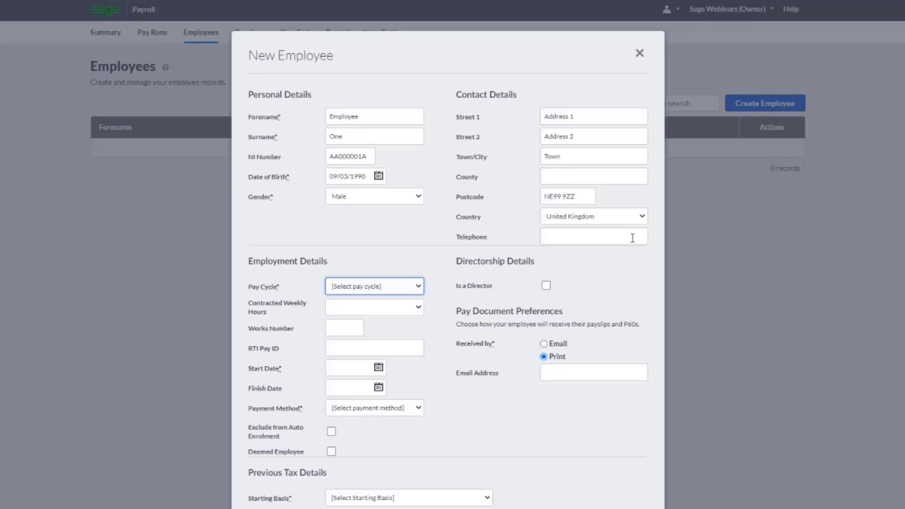
scroll(633, 238, down, 3)
scroll(632, 238, down, 1)
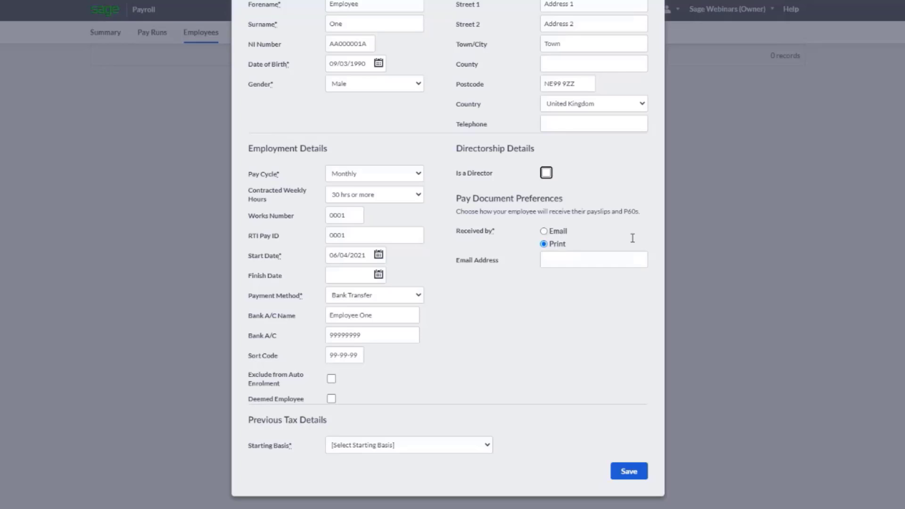
Set the employee's pay documents to be received by email, entering the employee's email address and the document password
click(543, 231)
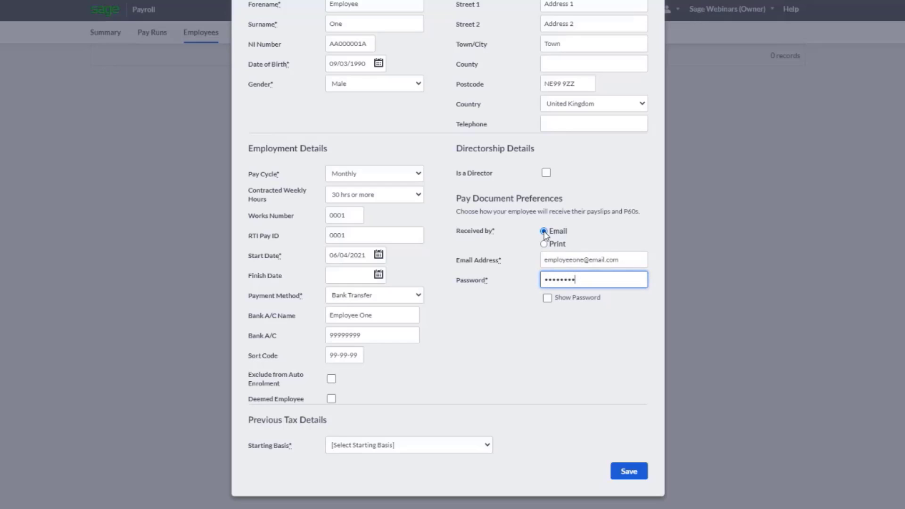
key(Tab)
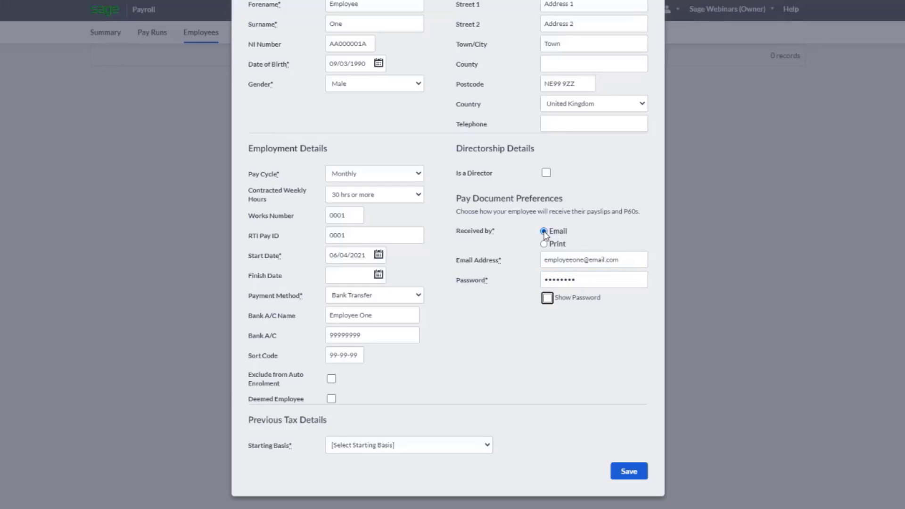
key(Tab)
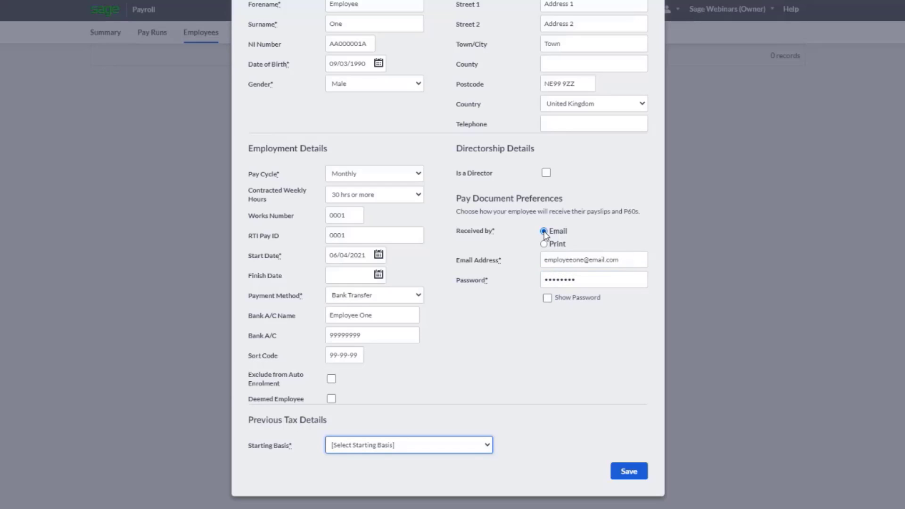
Set the starting basis to the P46 employee declaration, circumstances A and NI category A (Over 21 Standard Rate), and save the employee
click(489, 445)
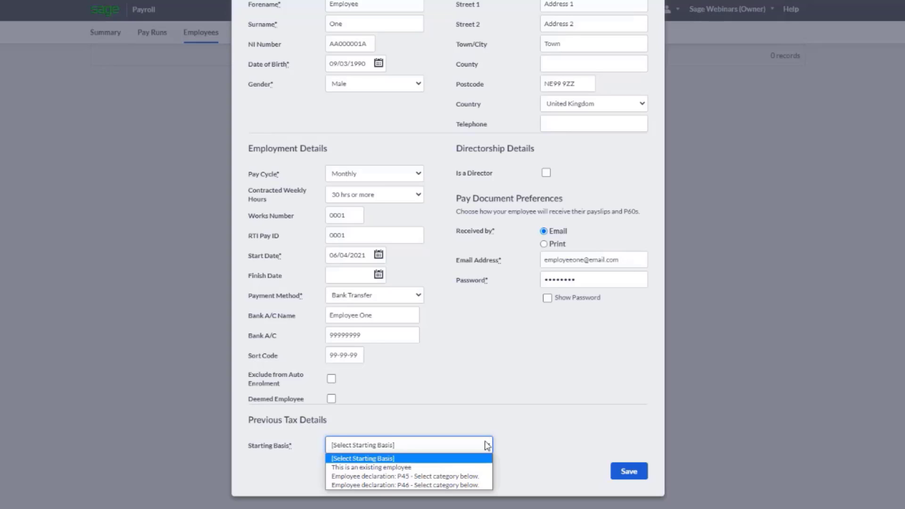
click(455, 485)
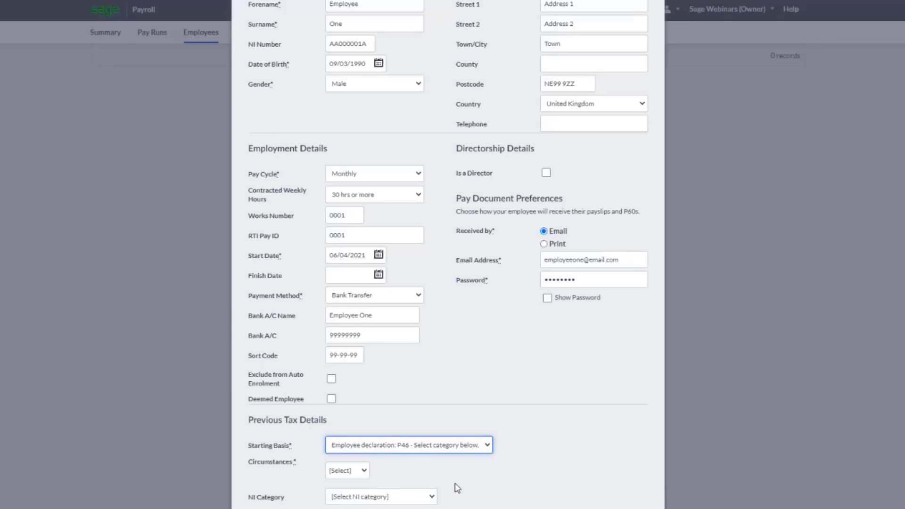
scroll(455, 484, down, 2)
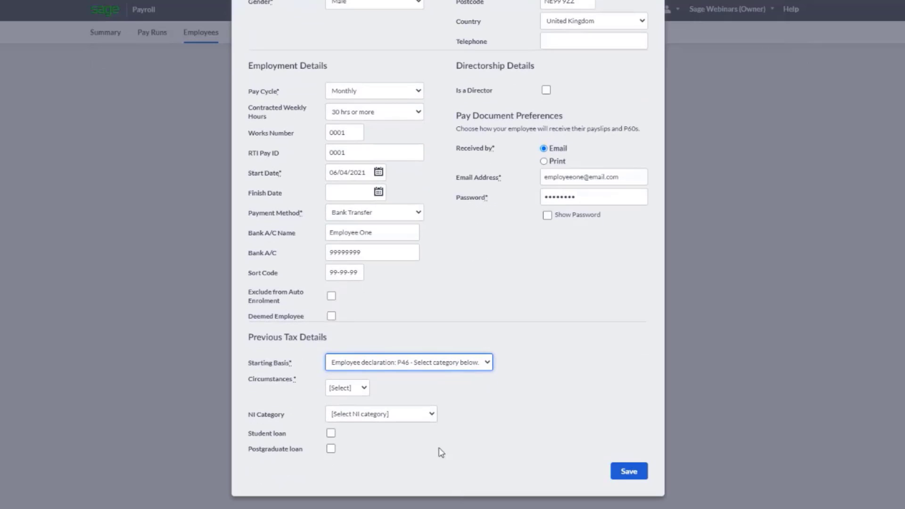
click(363, 388)
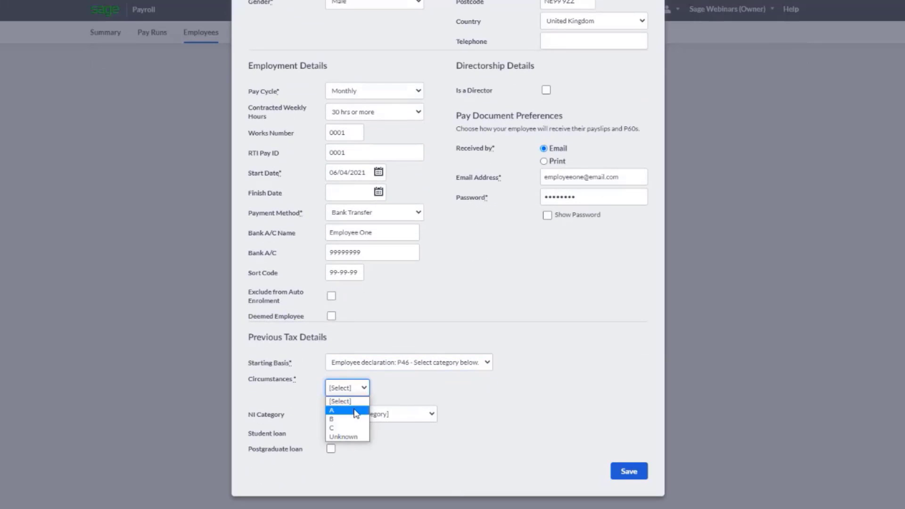
click(356, 414)
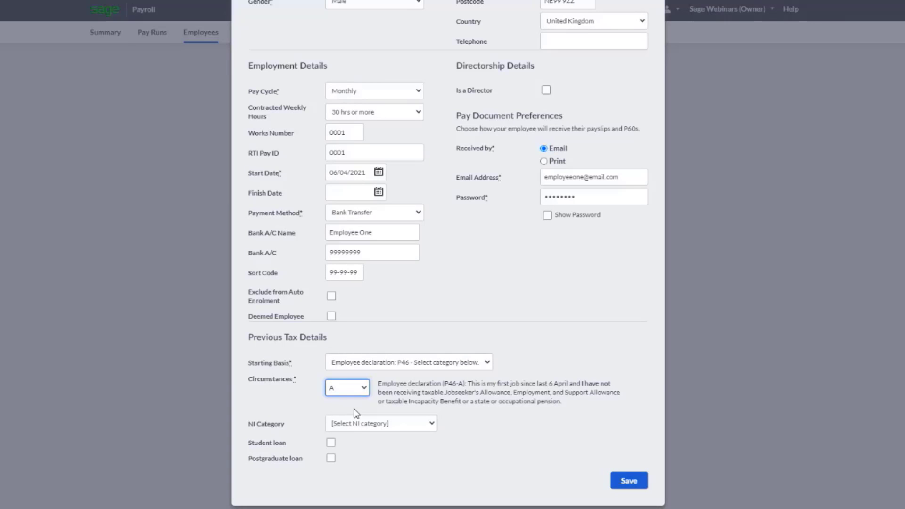
click(394, 423)
click(380, 446)
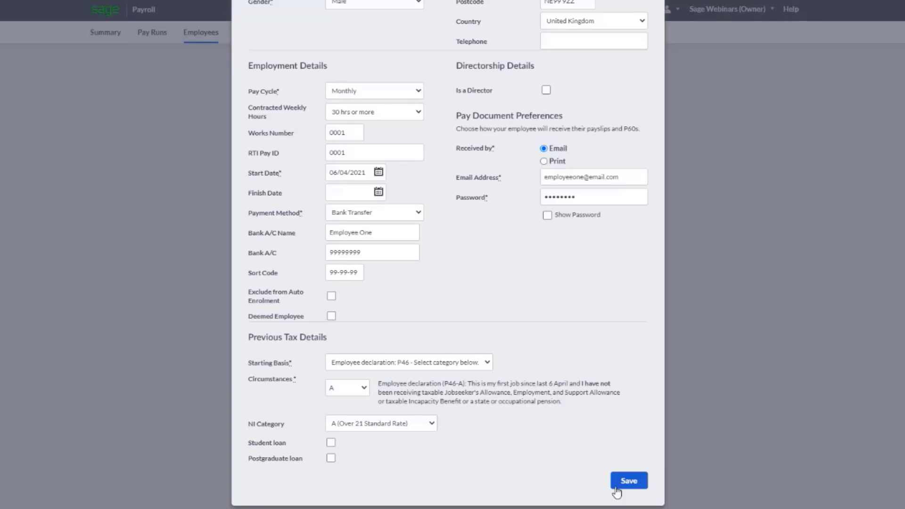
click(629, 481)
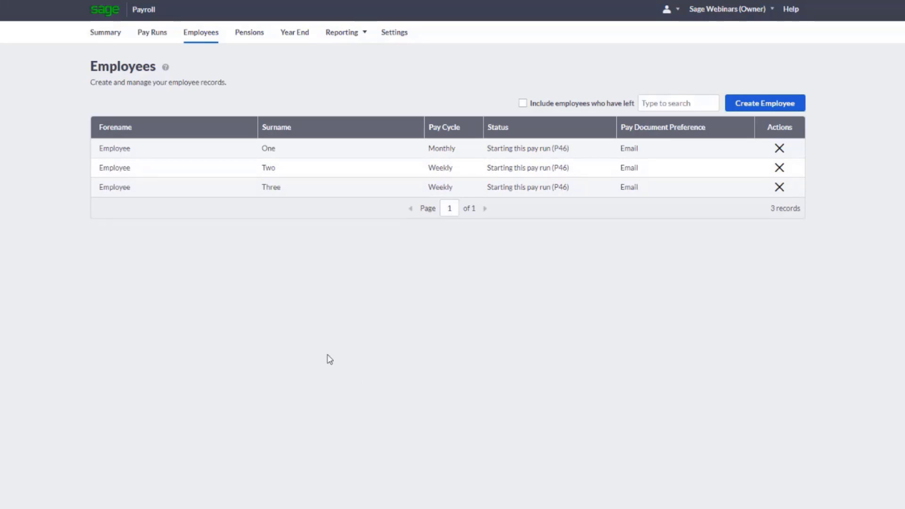
Return from the employee list to the payroll summary
click(114, 43)
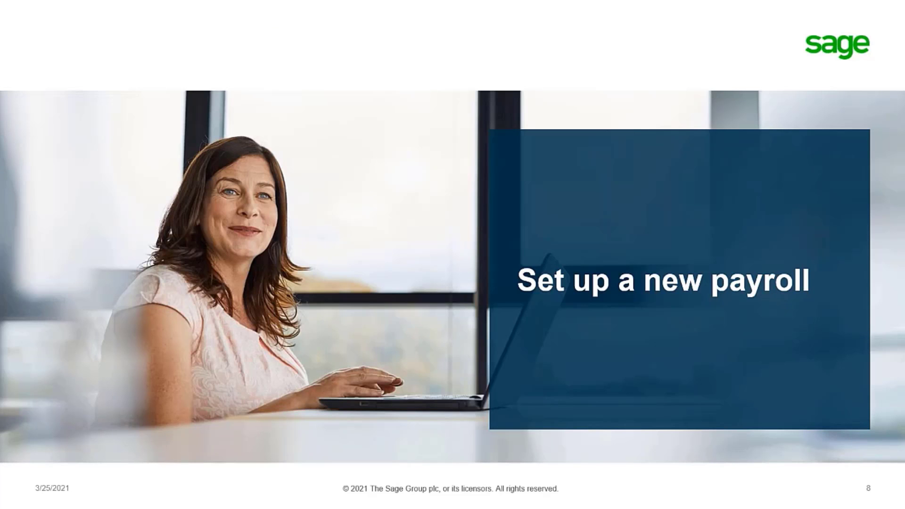
key(Right)
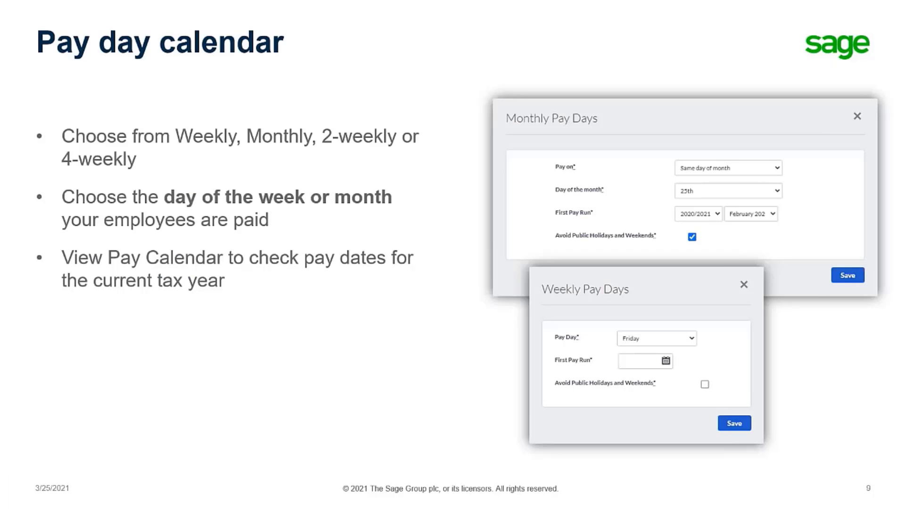
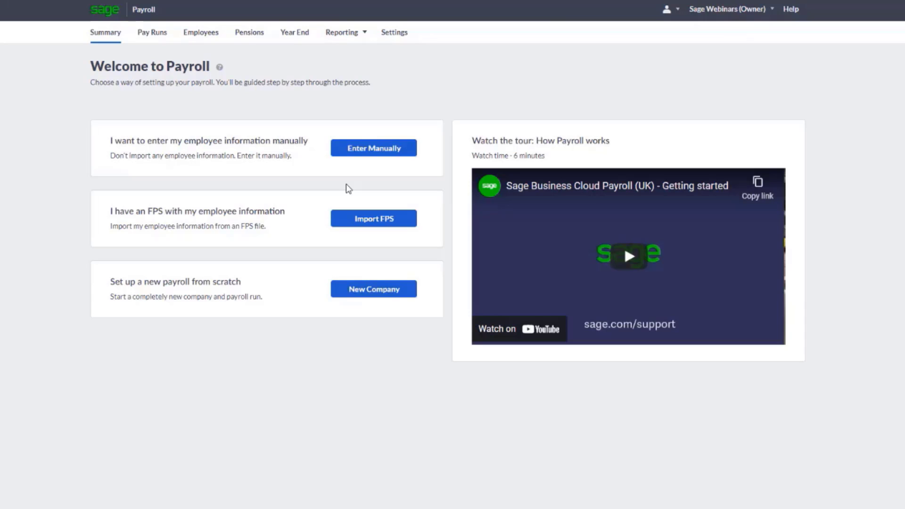
Begin entering employee information manually and set the last completed P32 reporting period to Month 2 (May 2021)
click(372, 149)
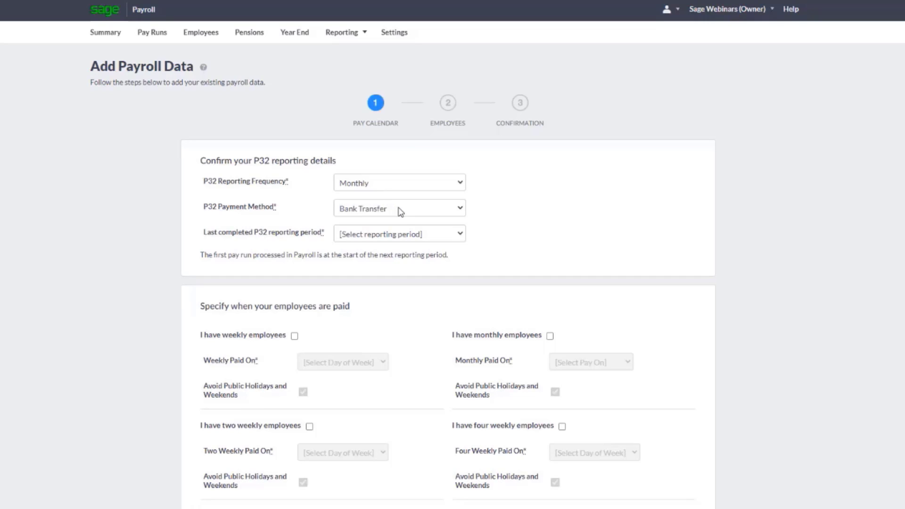
click(438, 235)
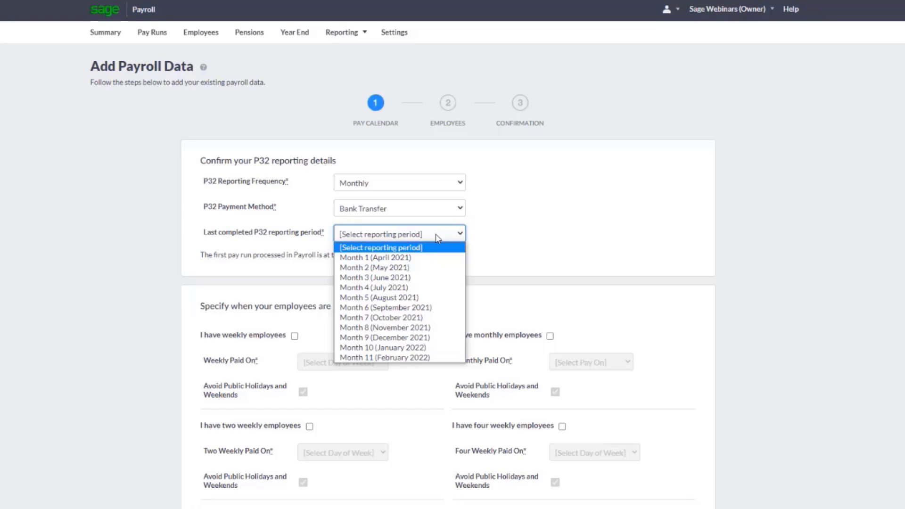
click(413, 270)
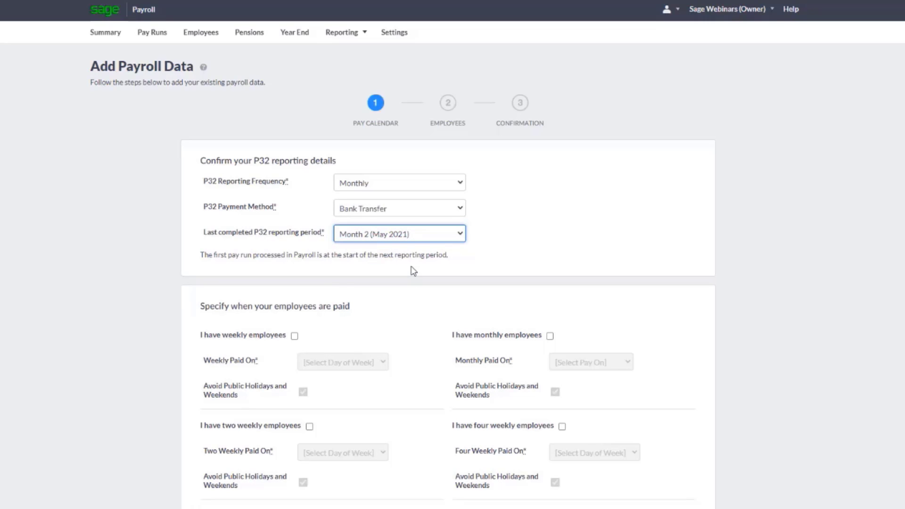
scroll(412, 270, down, 1)
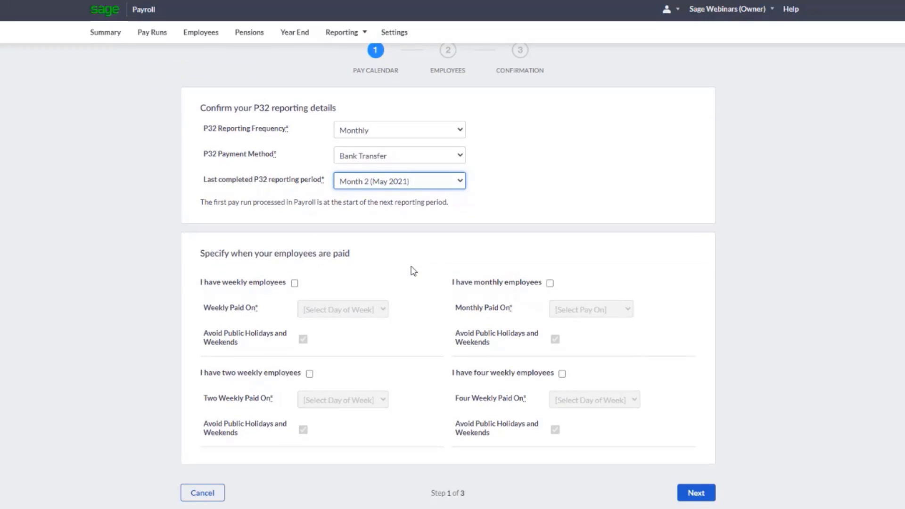
click(413, 270)
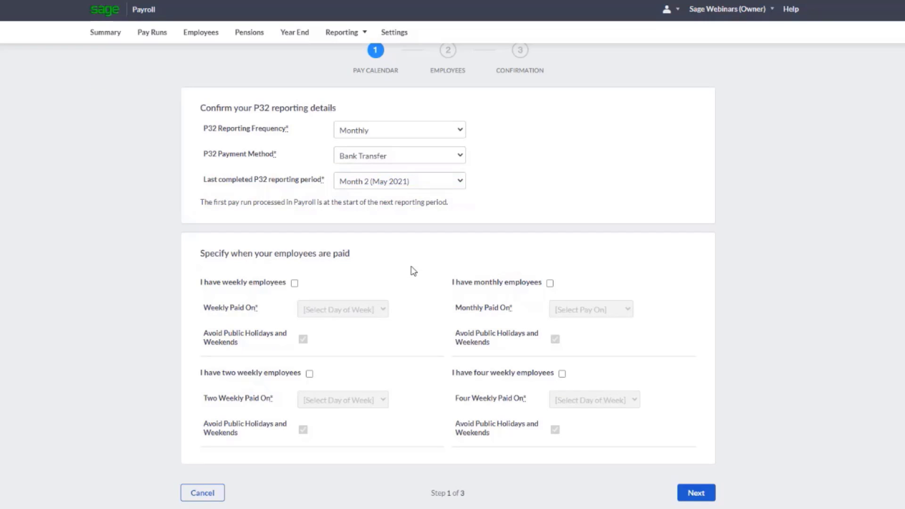
Set up pay for monthly employees on the same day of the month, the 25th, and continue to the employees stage
click(550, 285)
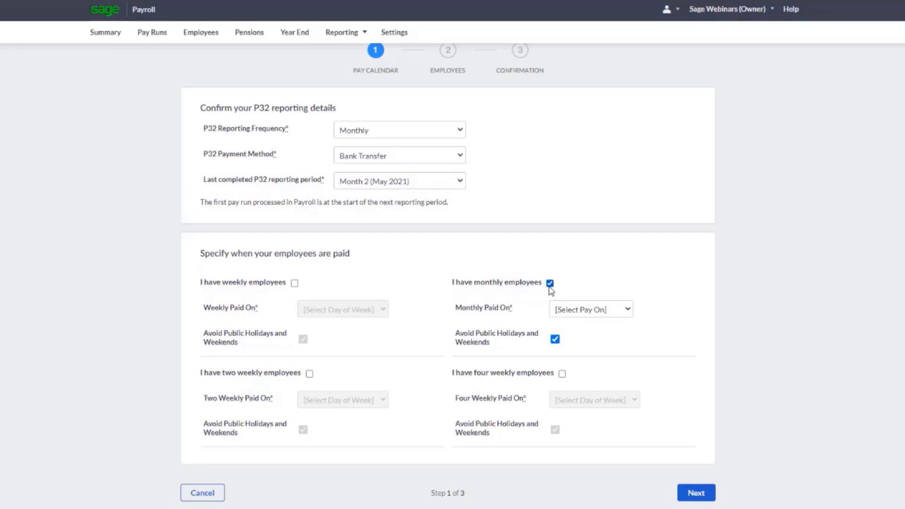
click(579, 310)
click(579, 337)
click(578, 337)
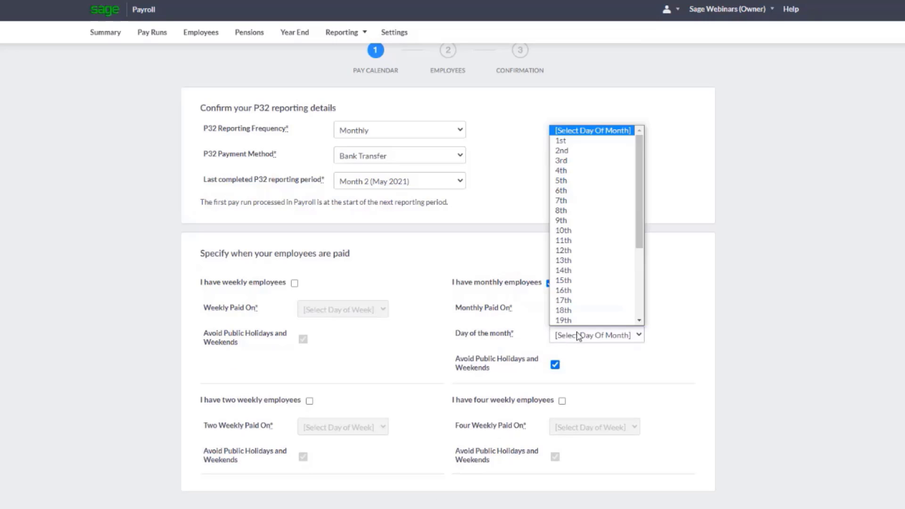
scroll(576, 303, down, 3)
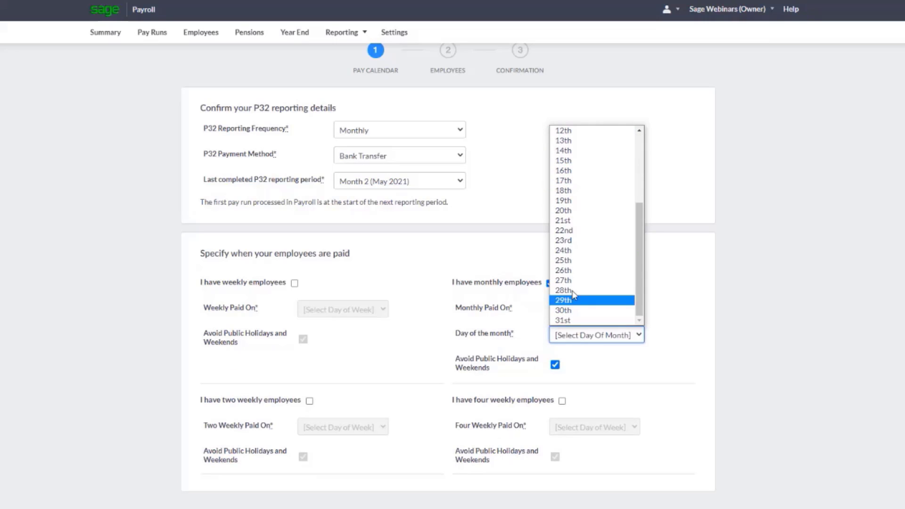
click(572, 261)
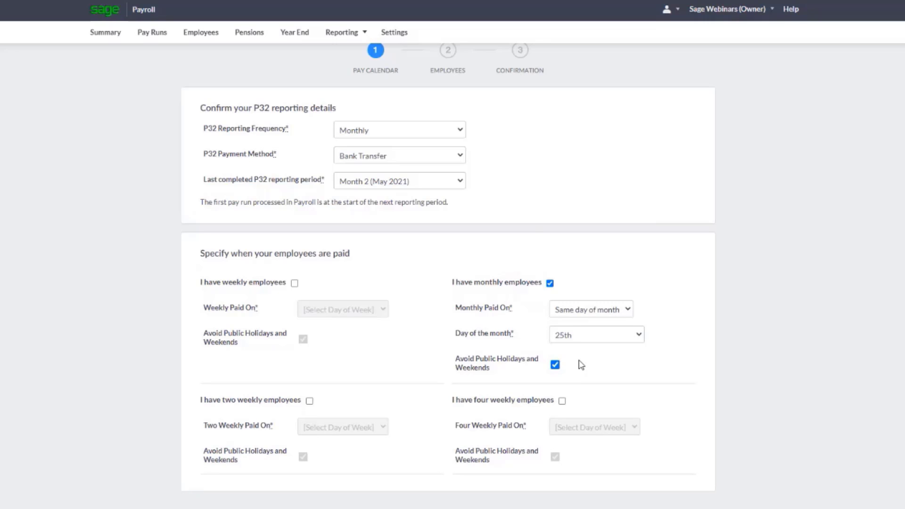
scroll(581, 365, down, 1)
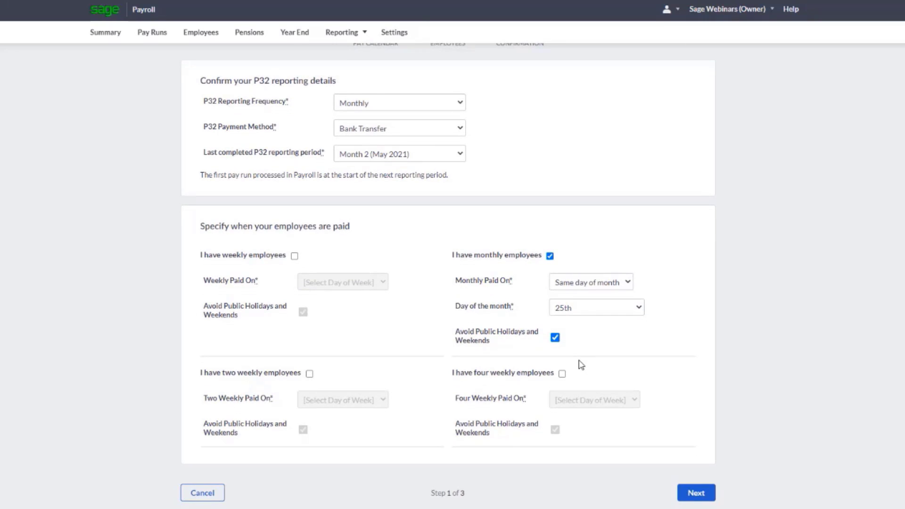
click(700, 493)
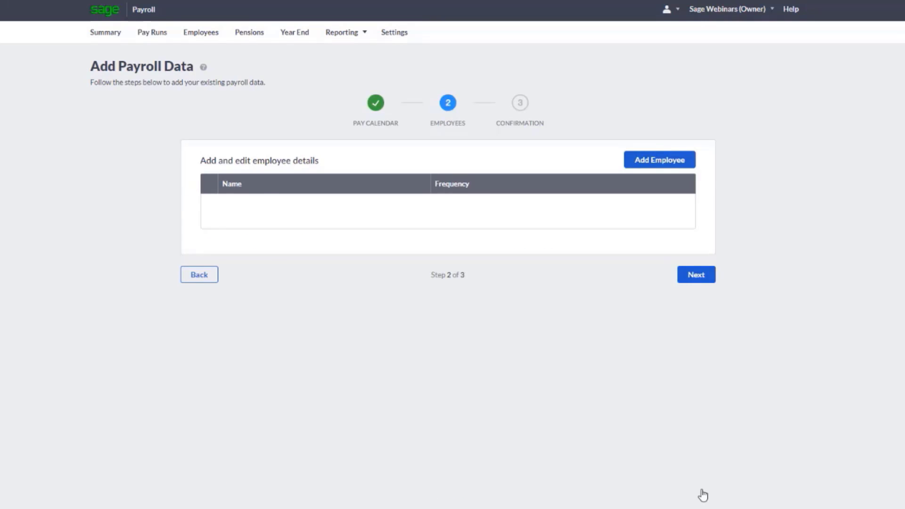
Add a monthly-paid employee with personal and bank details, start date 01/02/2019, tax code 1257L, and opening balances of 5000.00 taxable pay and 580.60 tax
click(662, 160)
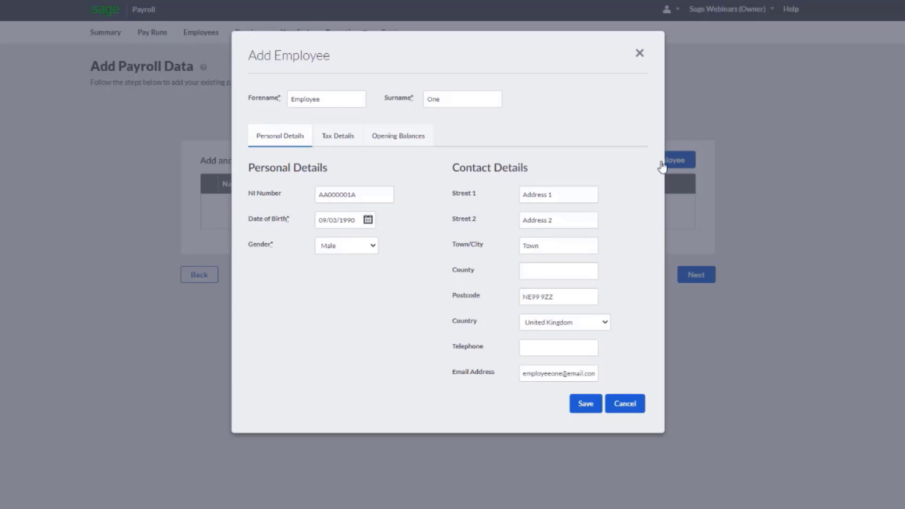
click(342, 141)
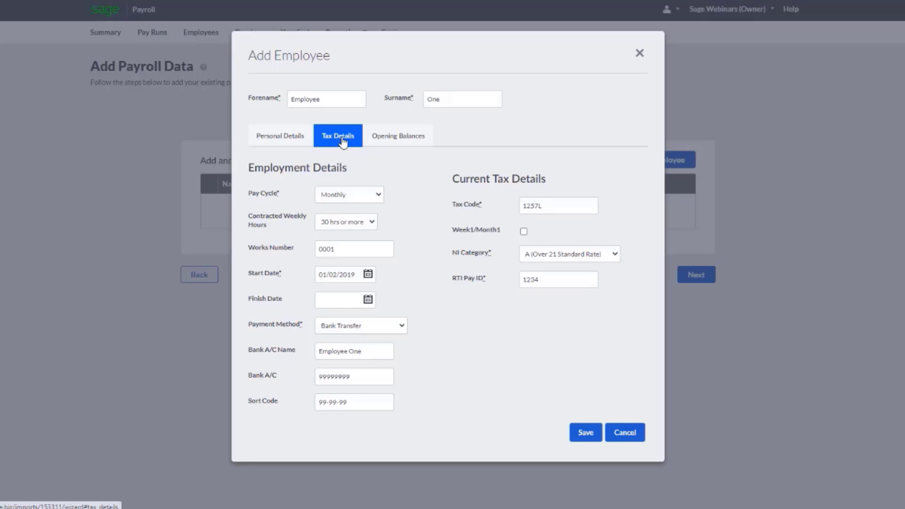
click(397, 144)
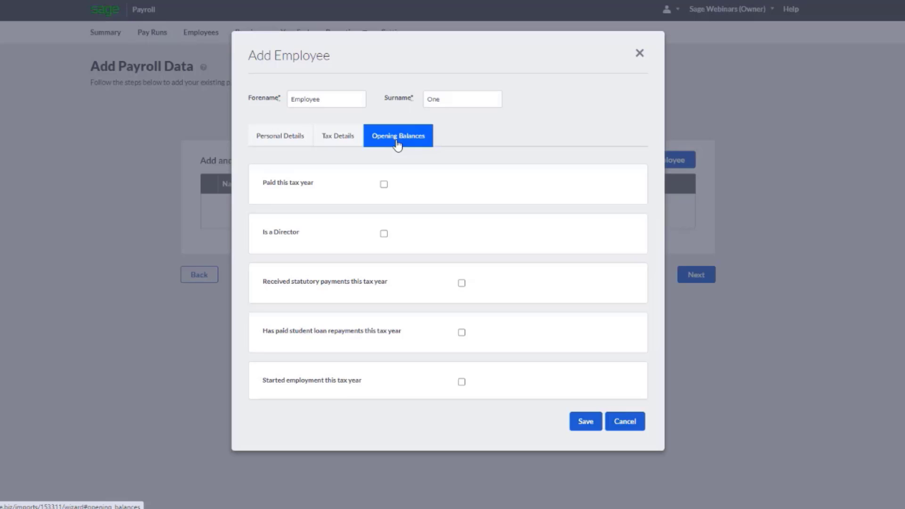
click(384, 185)
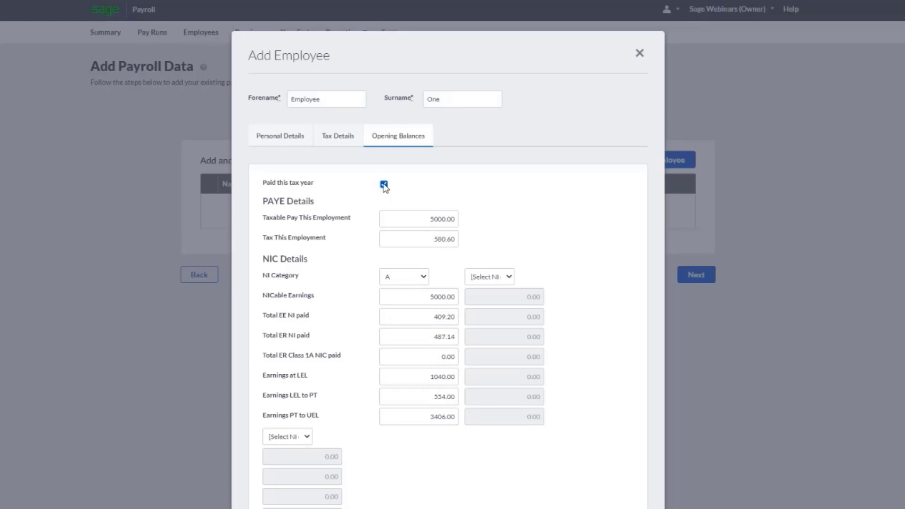
scroll(384, 188, down, 7)
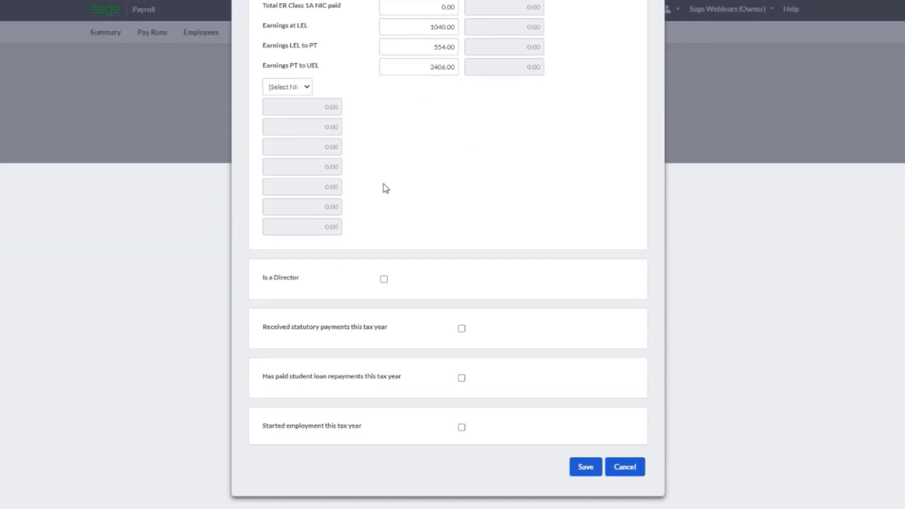
Examine the opening balance fields for directors, statutory payments, student loan repayments and employment started this tax year, leaving each option off
click(384, 279)
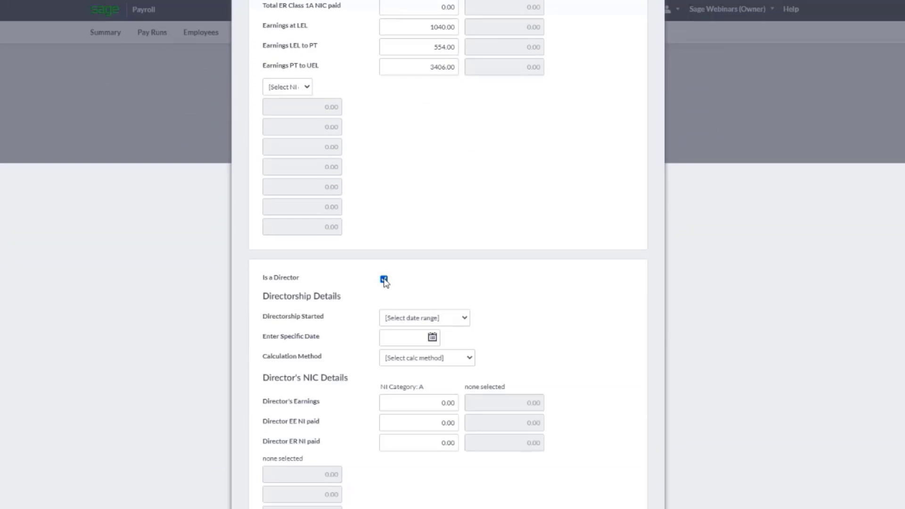
click(385, 280)
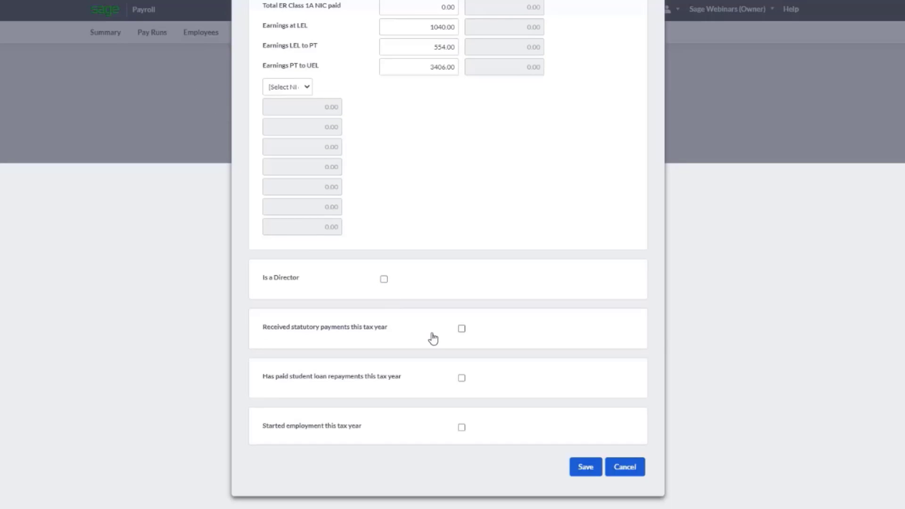
click(462, 329)
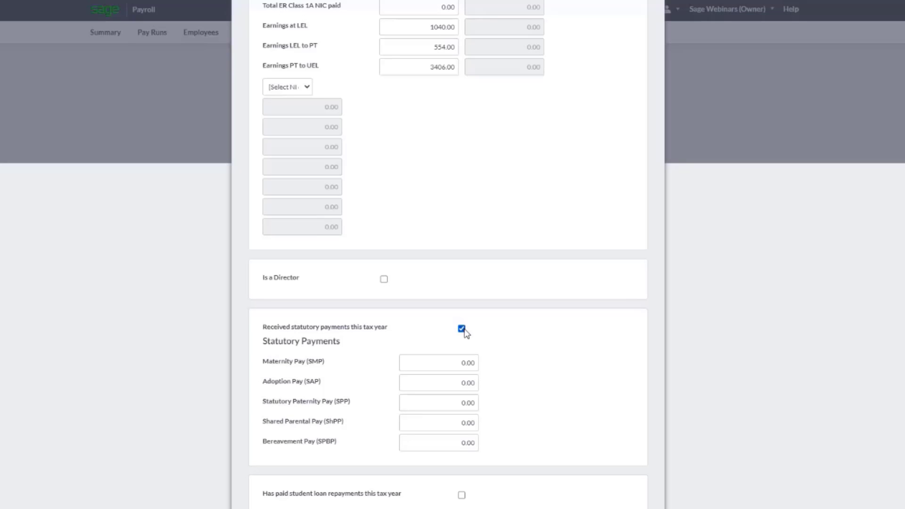
click(462, 329)
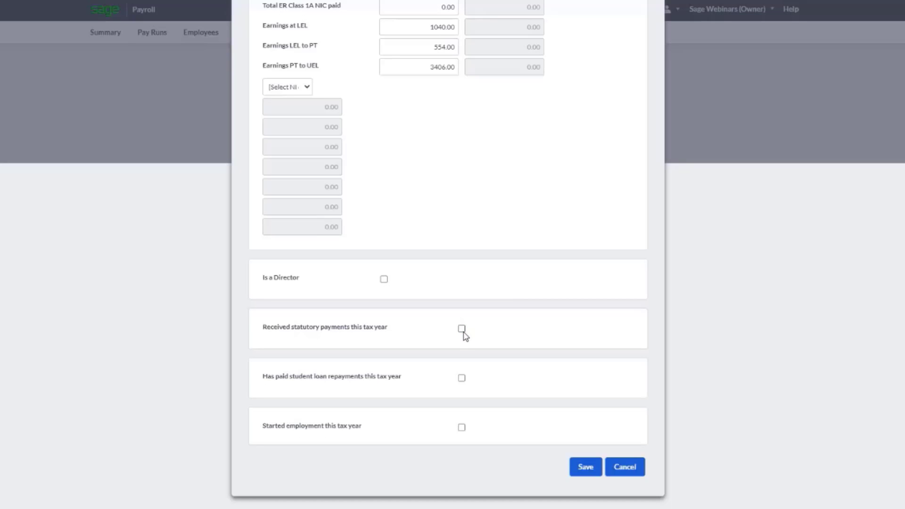
click(461, 379)
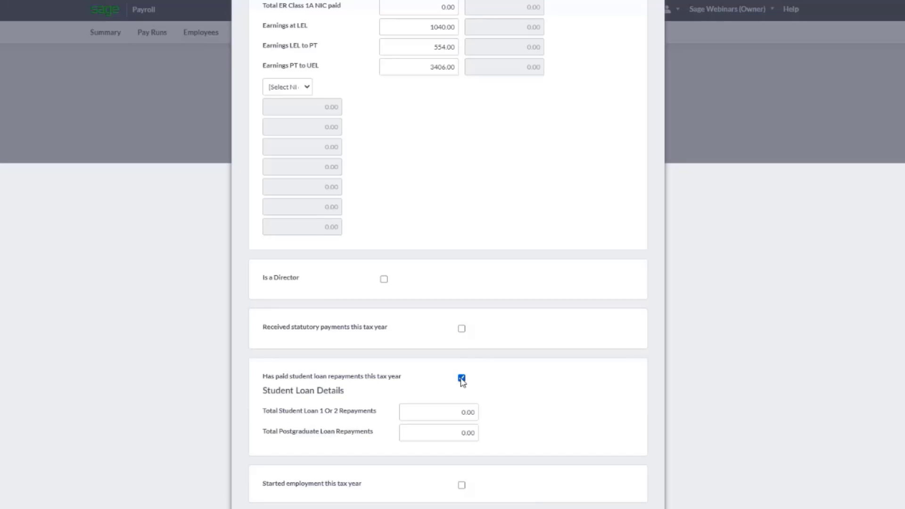
click(461, 378)
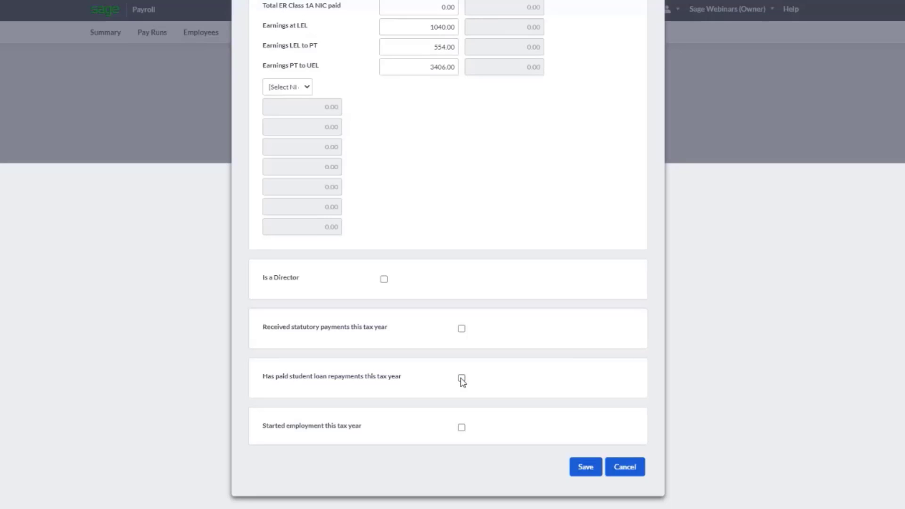
click(461, 428)
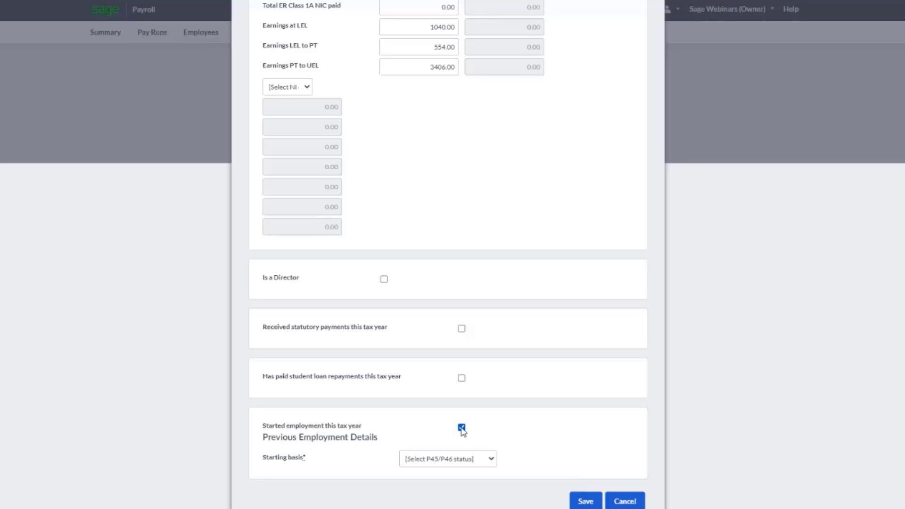
click(462, 429)
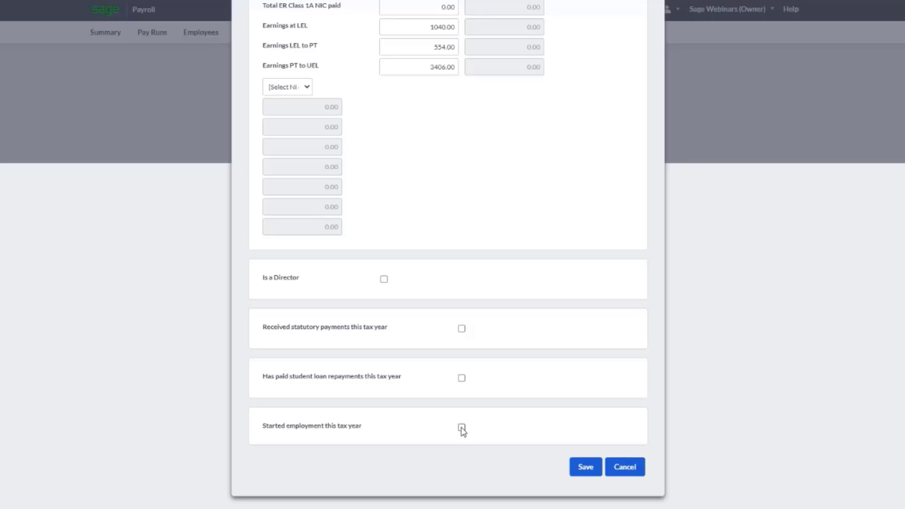
Save the employee, submit the migration details and finish the setup to reach the payroll summary
click(585, 467)
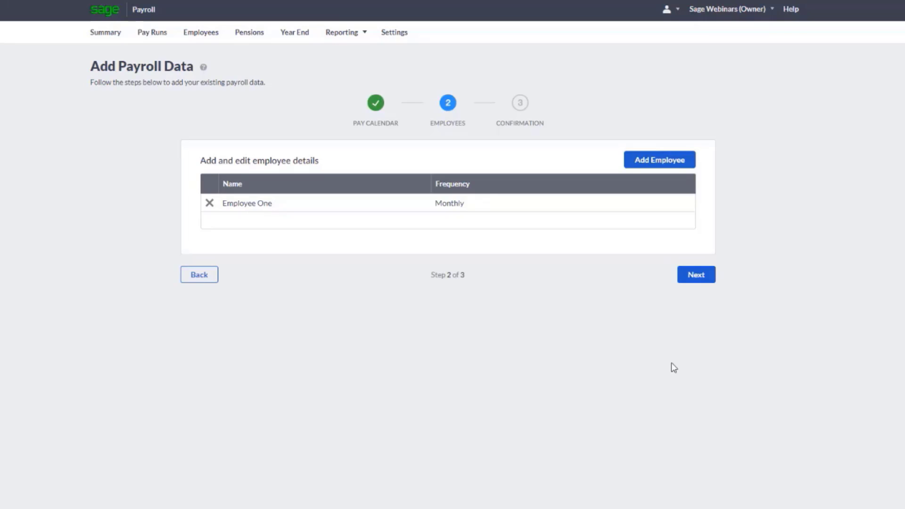
click(697, 276)
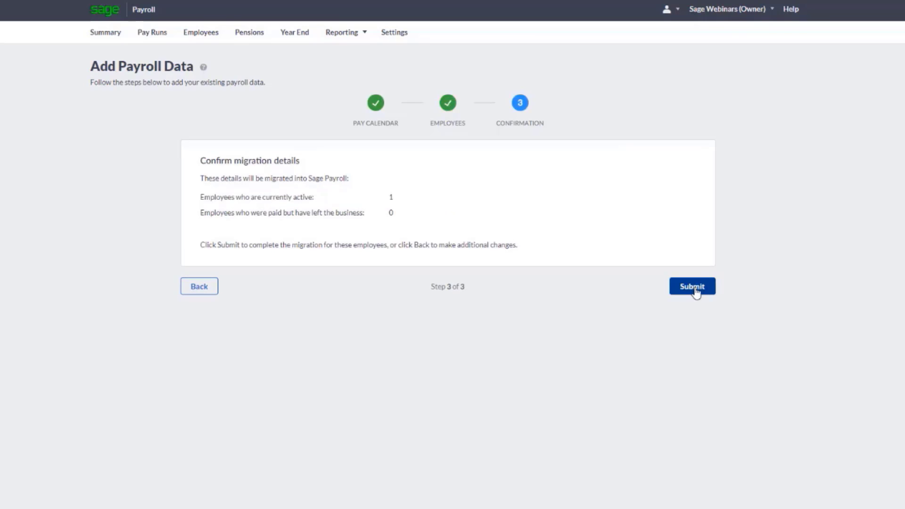
click(697, 291)
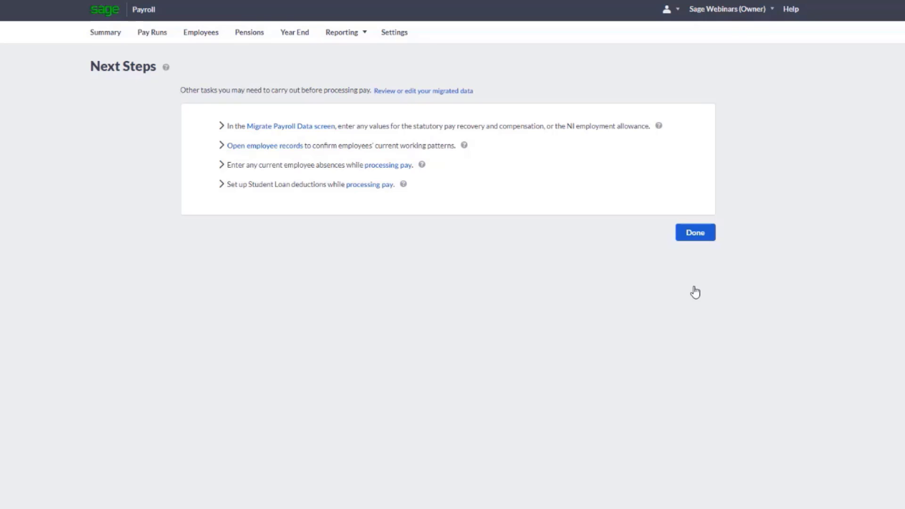
click(697, 238)
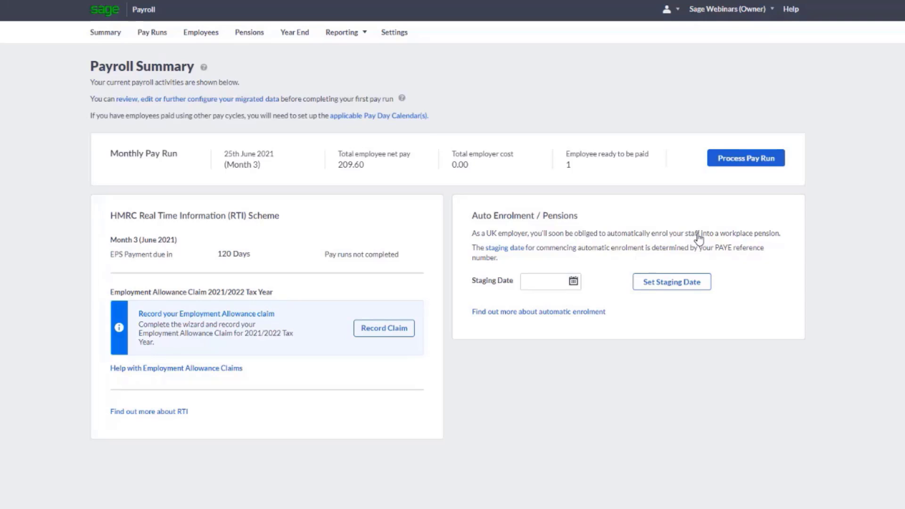
Open the migrated payroll data for review from the payroll summary
click(230, 107)
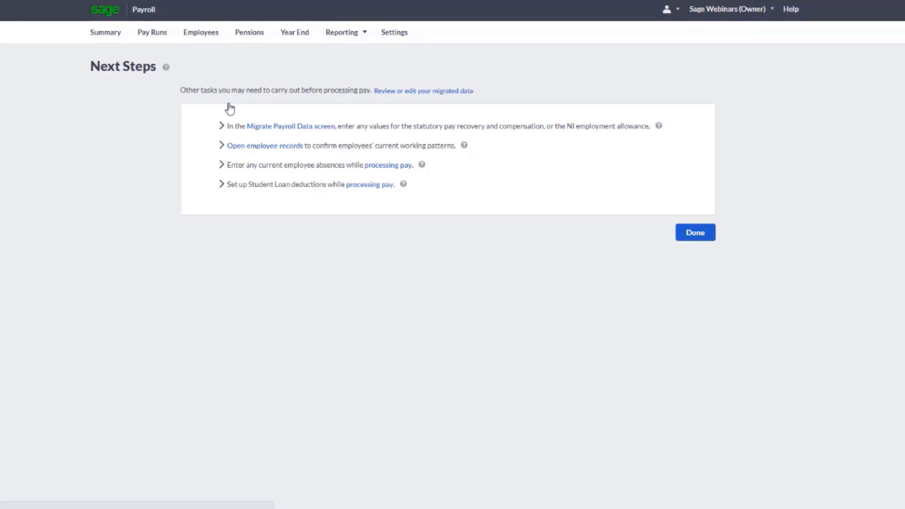
click(425, 92)
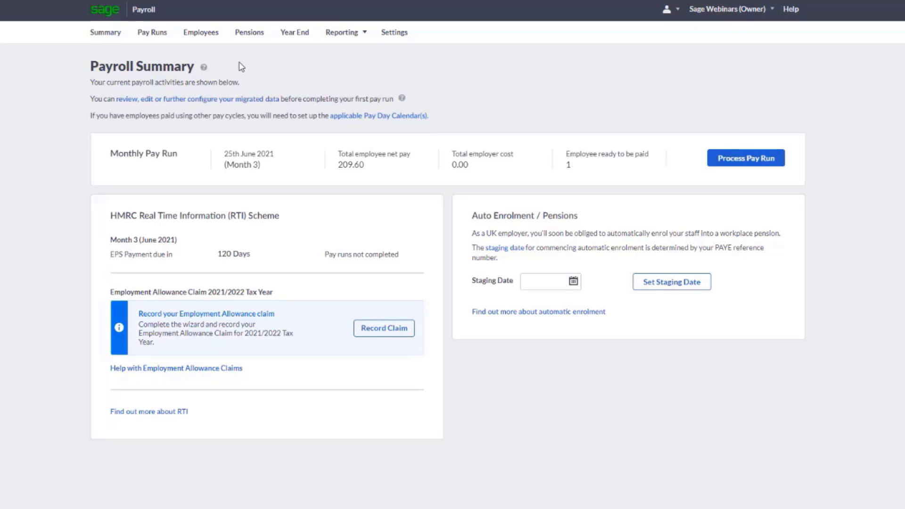
View the employee's P11 from the 2021/2022 year-end employee pay review, including its second page
click(294, 33)
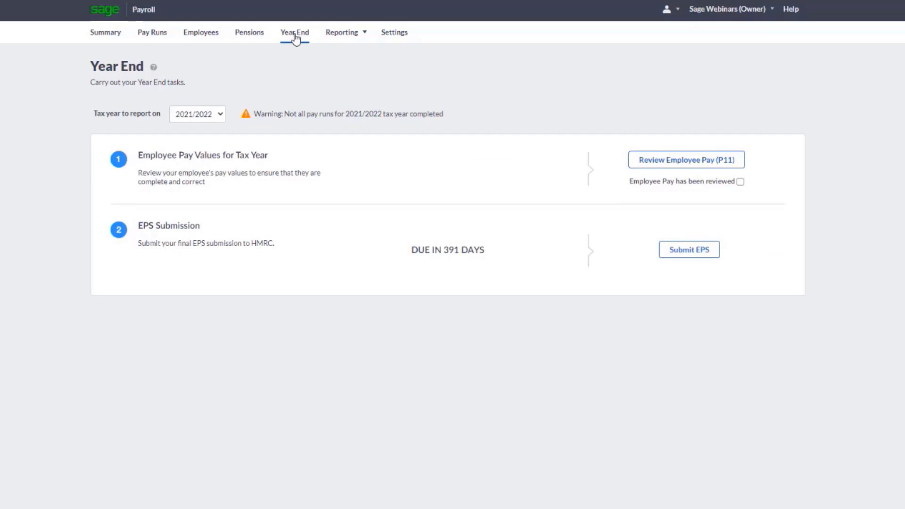
click(678, 163)
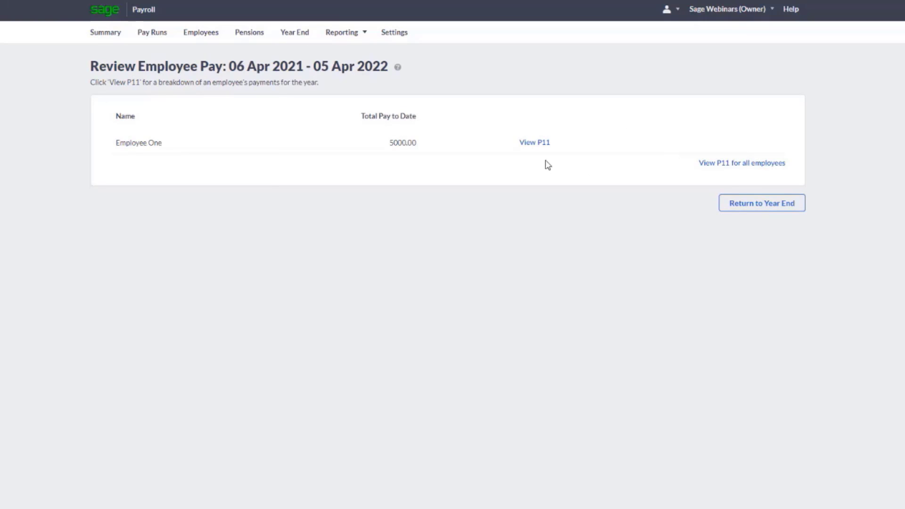
click(533, 144)
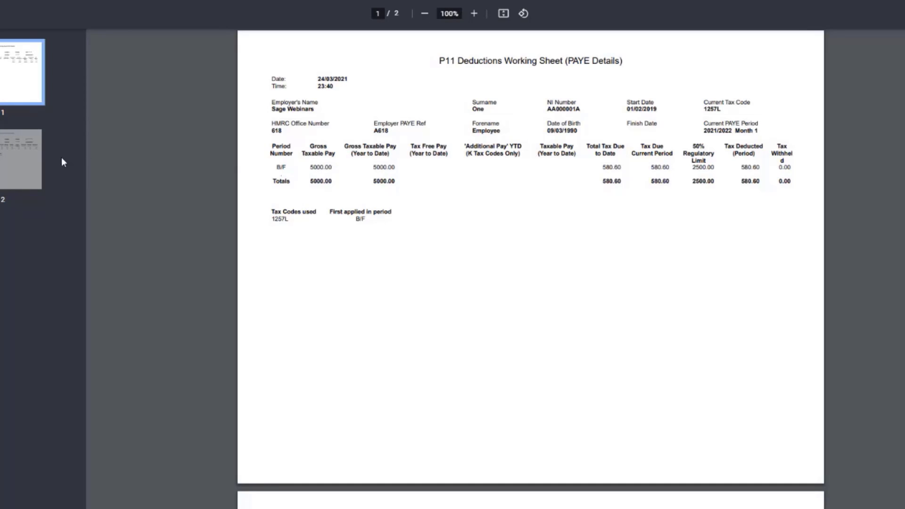
click(26, 169)
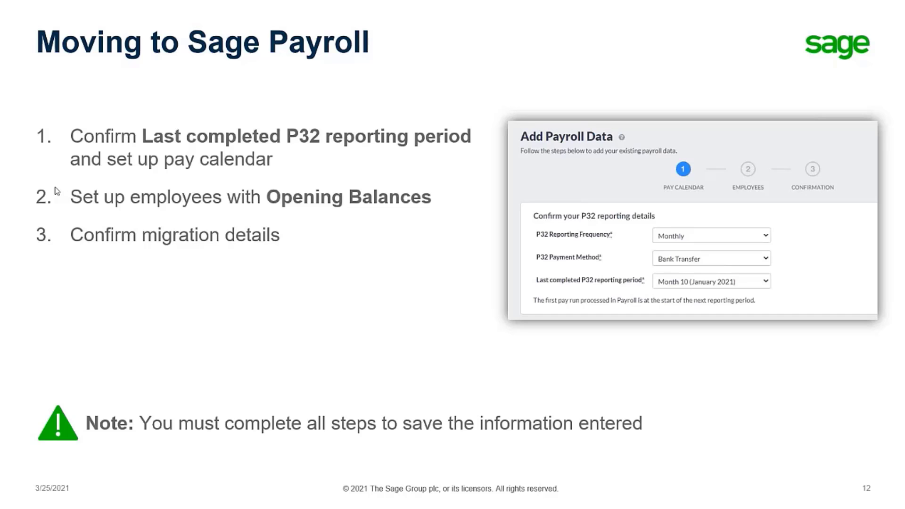
key(Right)
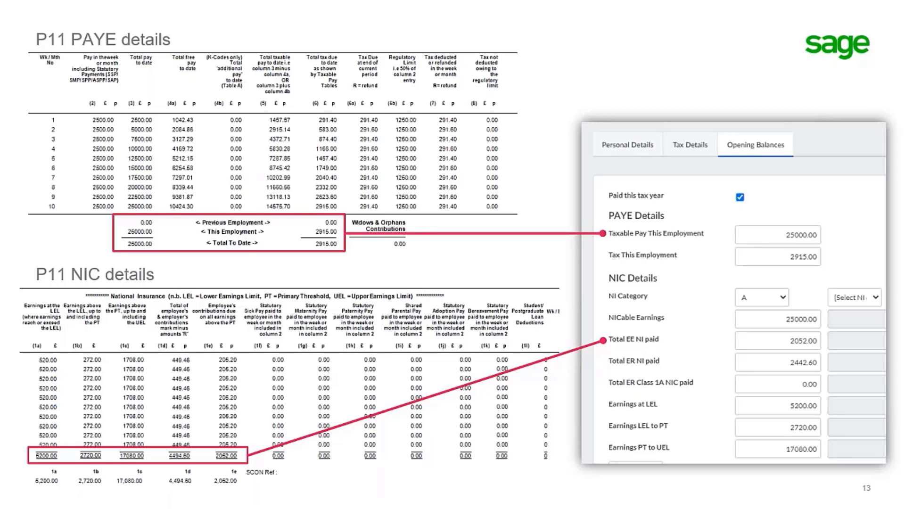
key(Right)
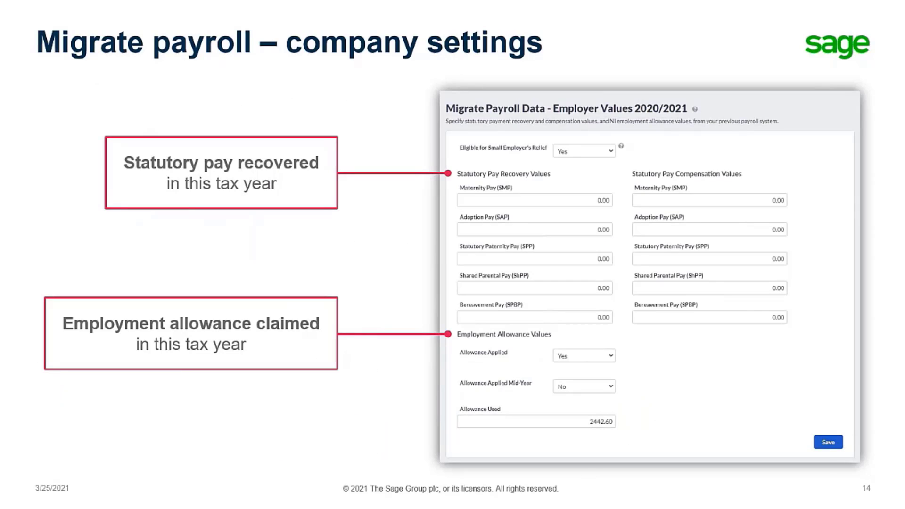
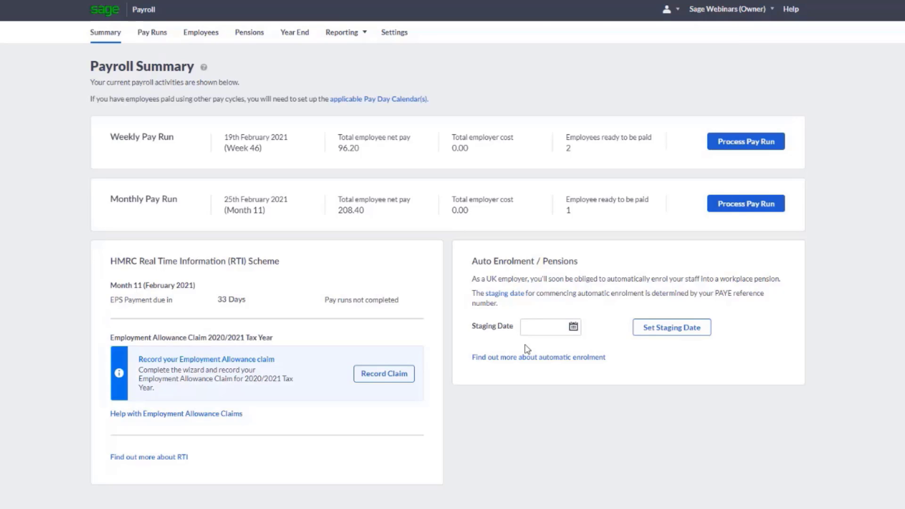
Set the auto enrolment staging date to 01/02/2021 and acknowledge the staging date notice
click(536, 326)
text(01/)
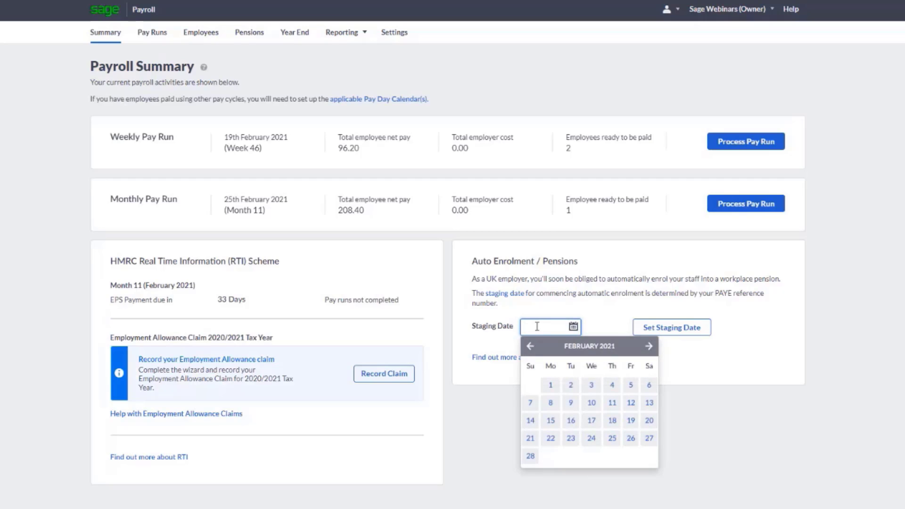
text(02/2021)
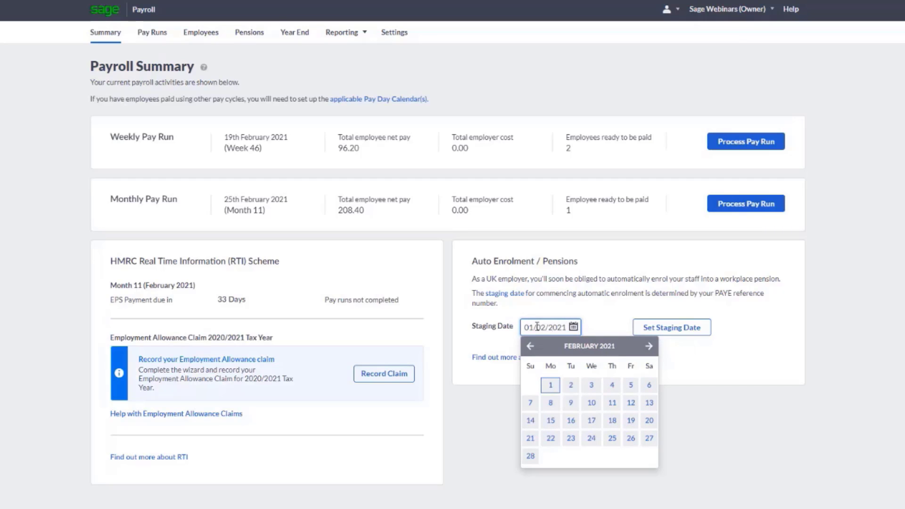
key(Tab)
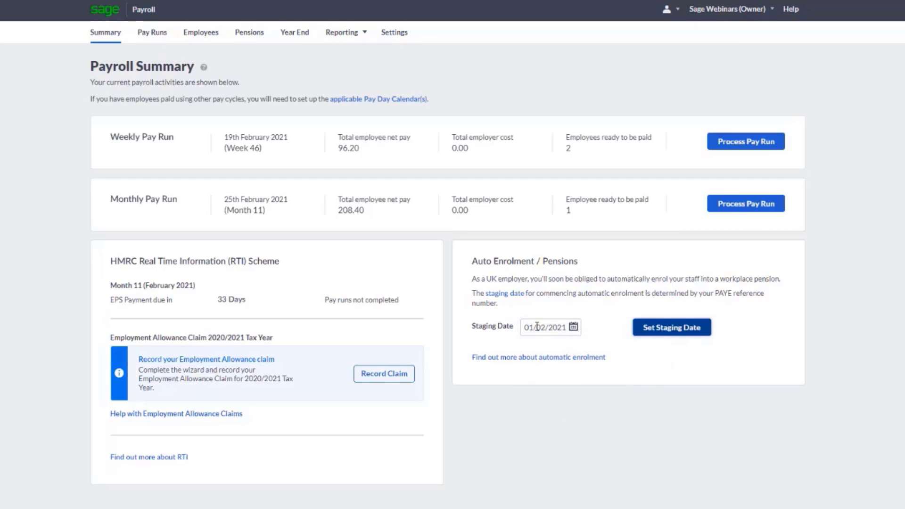
click(666, 333)
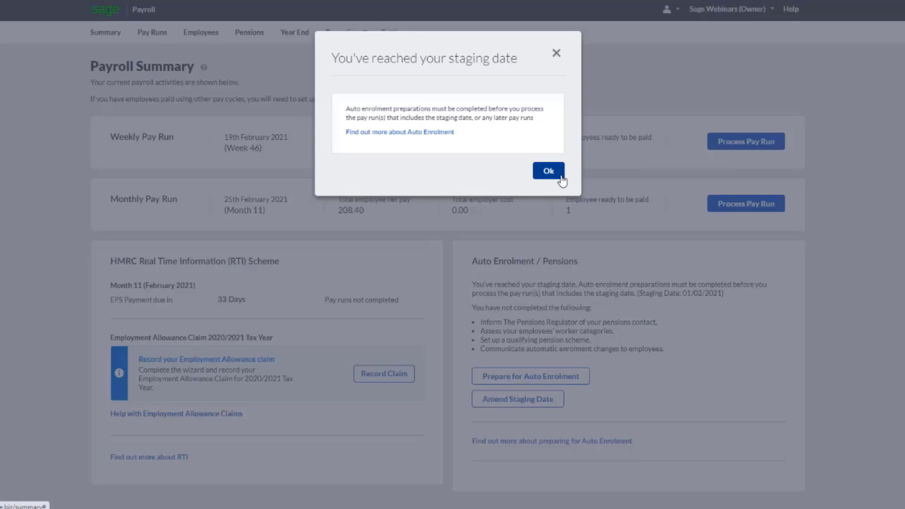
click(548, 171)
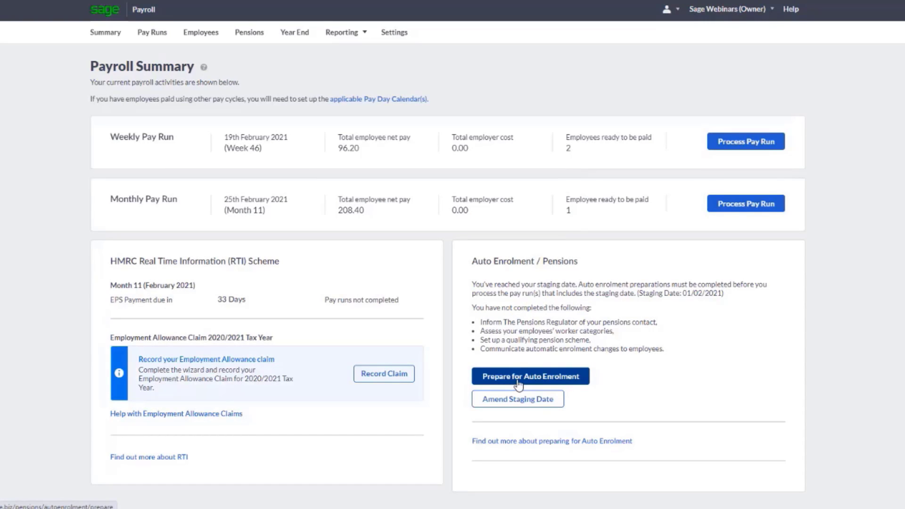
In the auto enrolment preparation, mark the pensions contact nominated and workforce assessed, and set the existing pension scheme answer to Yes
click(246, 38)
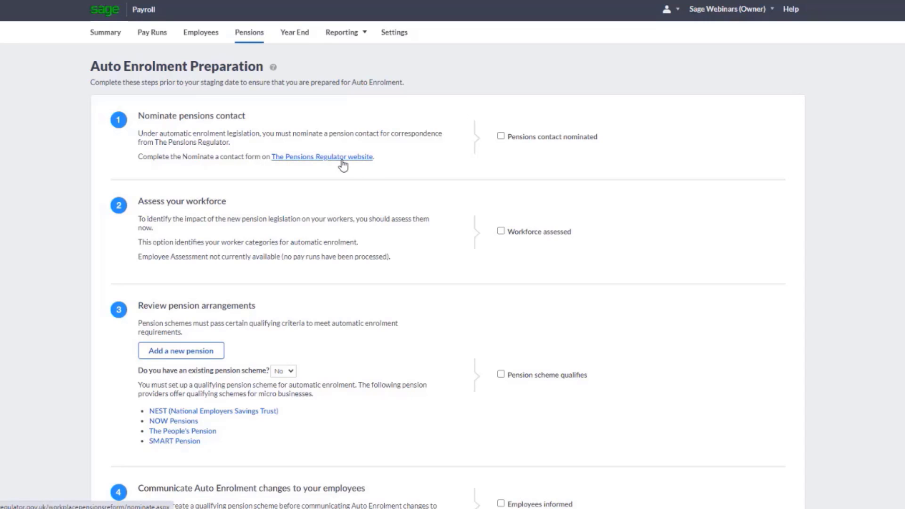
click(501, 136)
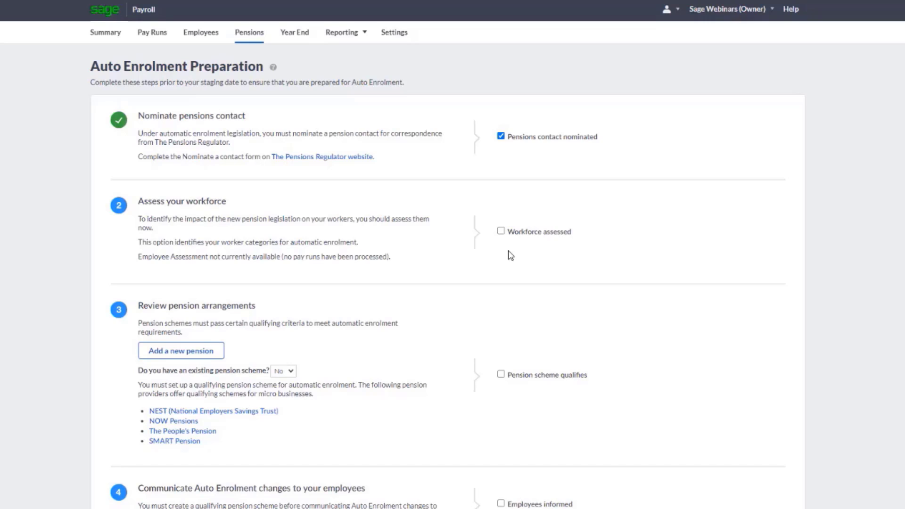
click(501, 231)
scroll(548, 319, down, 1)
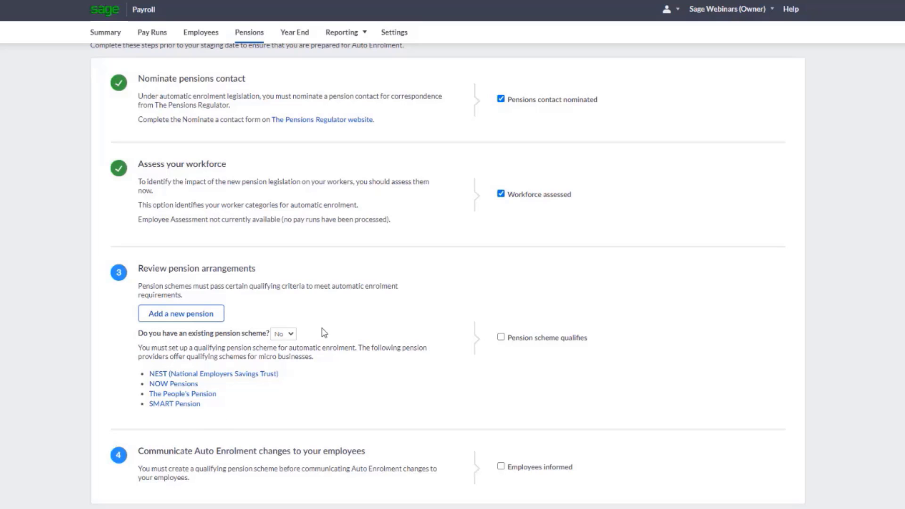
click(291, 334)
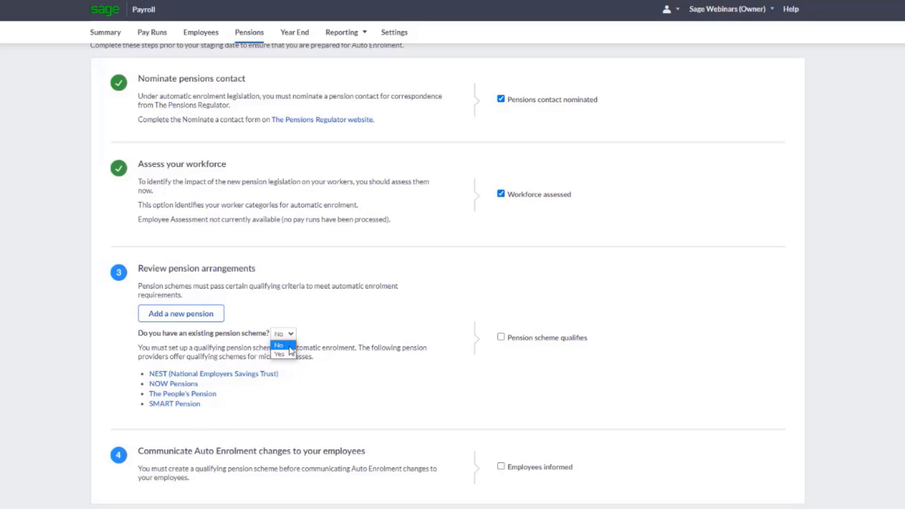
click(282, 354)
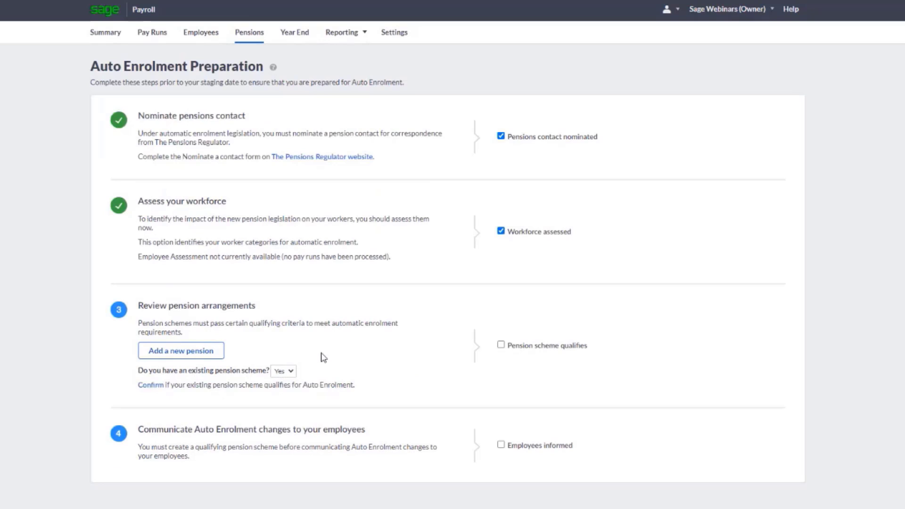
Add a new NEST Corporation pension and enter its employer reference
click(182, 353)
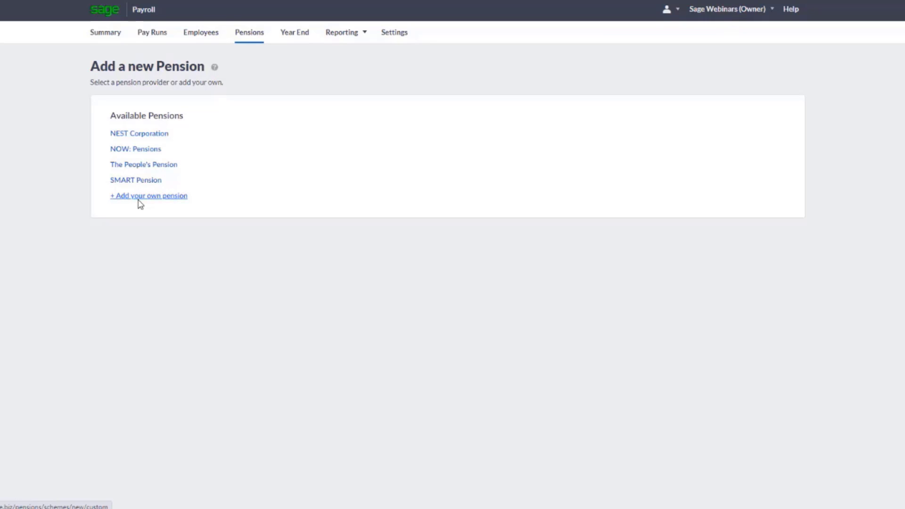
click(139, 134)
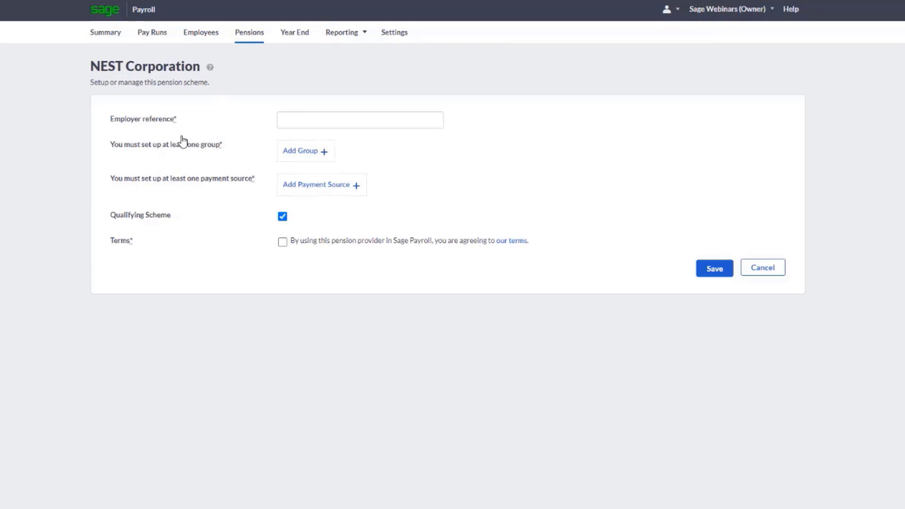
click(281, 123)
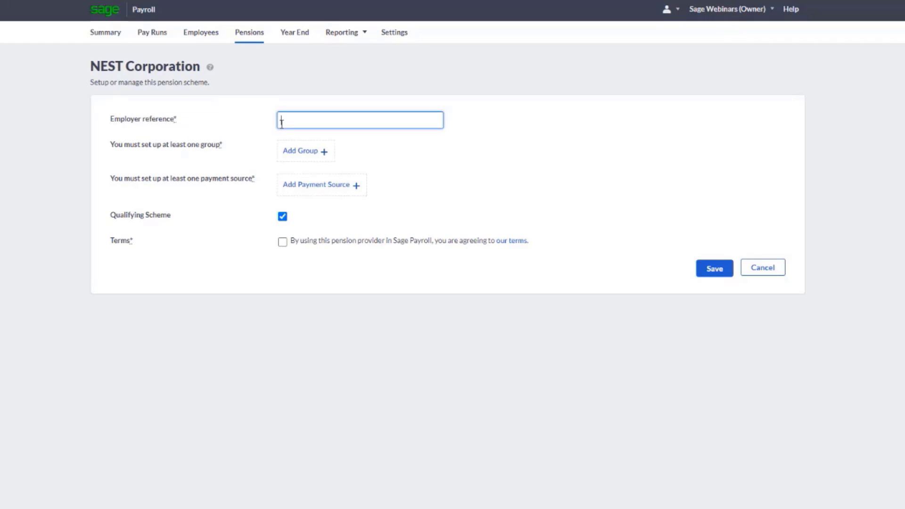
text(EMP123456789)
key(Tab)
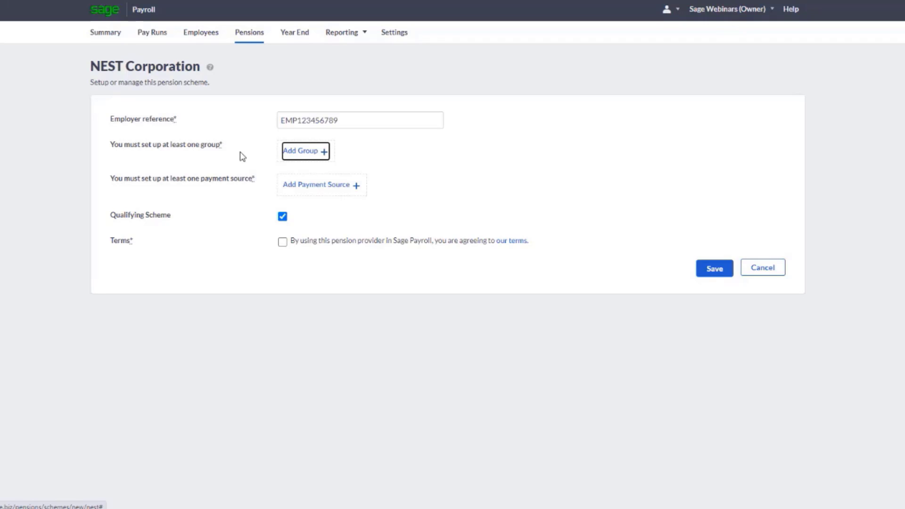
Create the NEST group Group 1 with Percentage contribution rates and the earnings basis % Apply To Qualifying Earnings
click(315, 160)
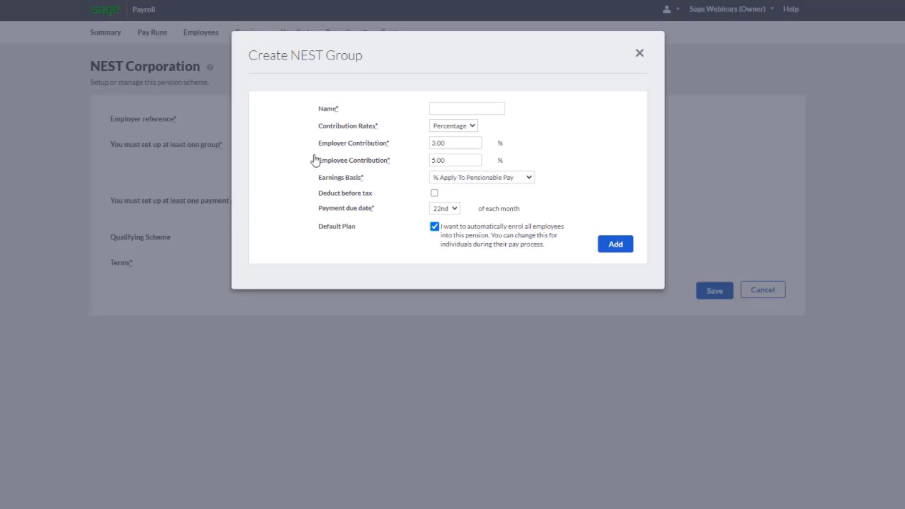
click(445, 109)
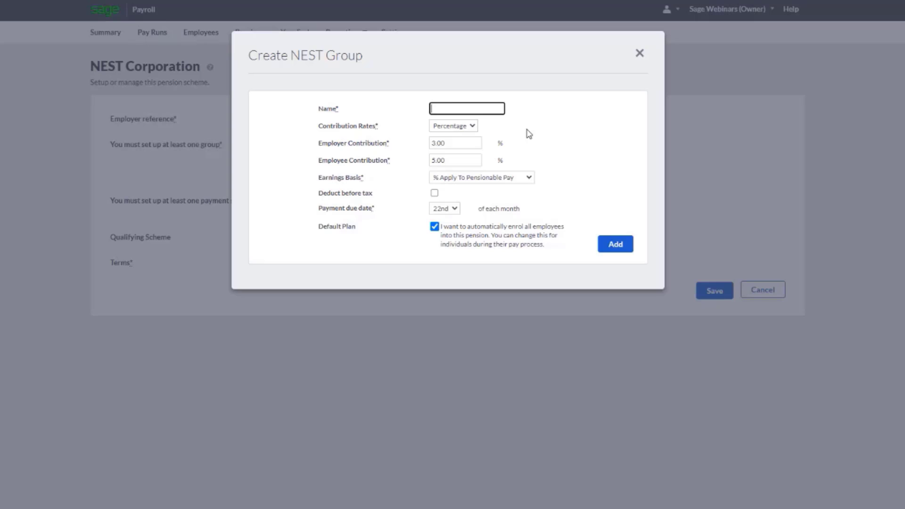
text(Group 1)
click(471, 127)
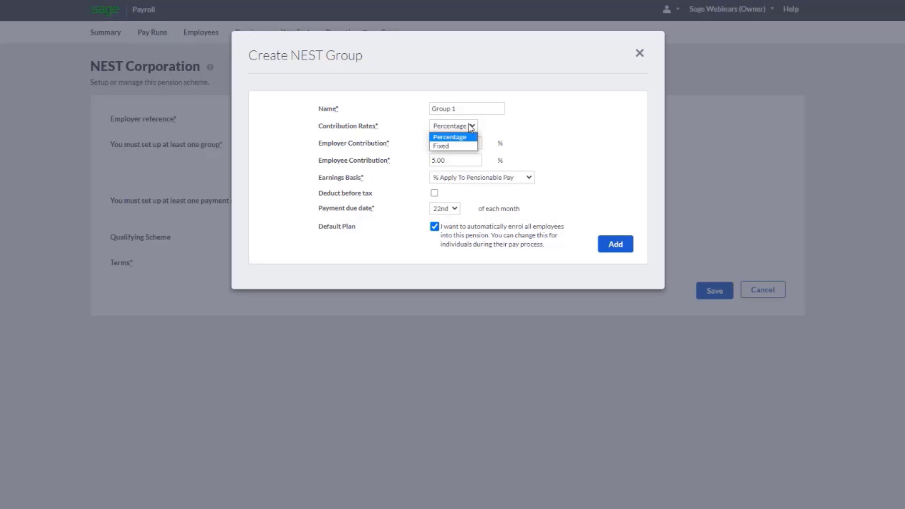
click(471, 126)
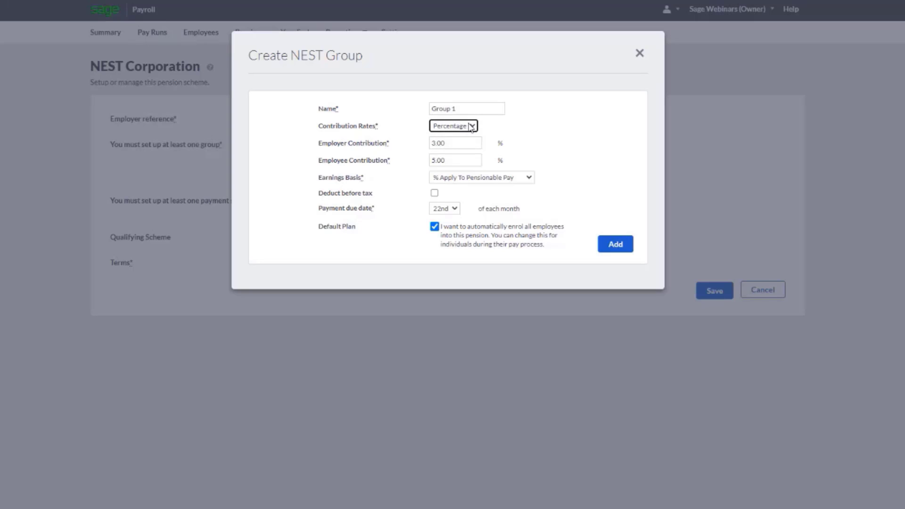
click(509, 179)
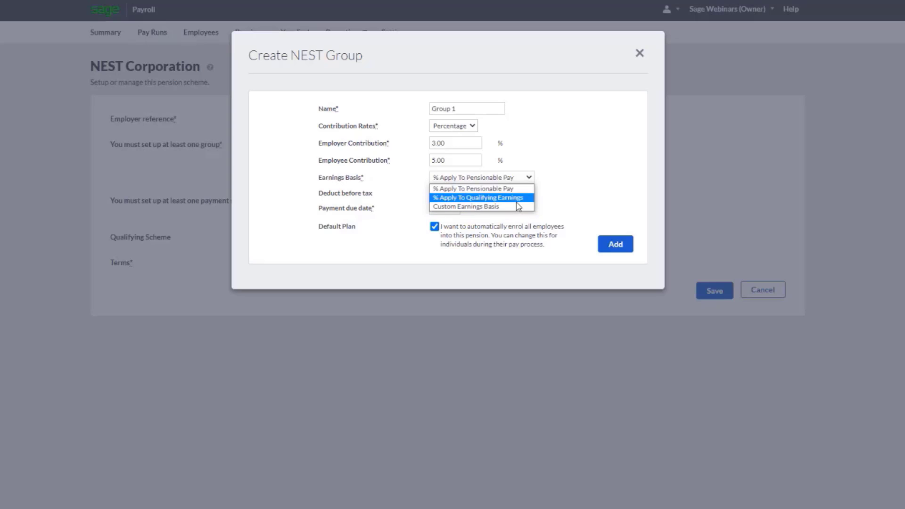
click(517, 202)
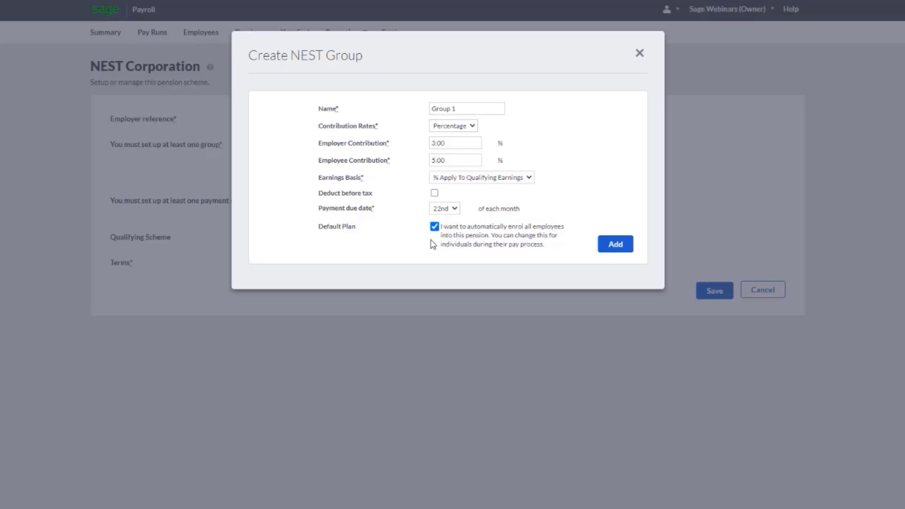
click(616, 245)
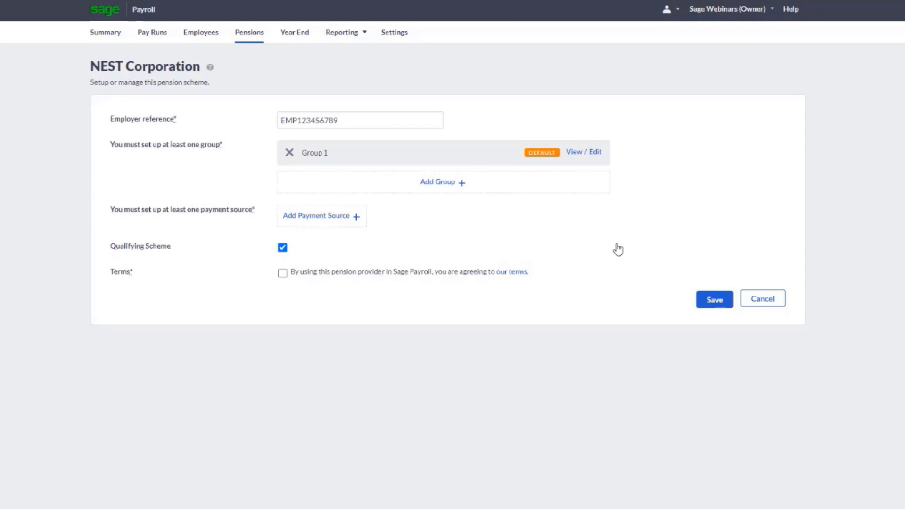
Add a payment source named Source 1 to the NEST pension and make it the default
click(337, 221)
click(403, 112)
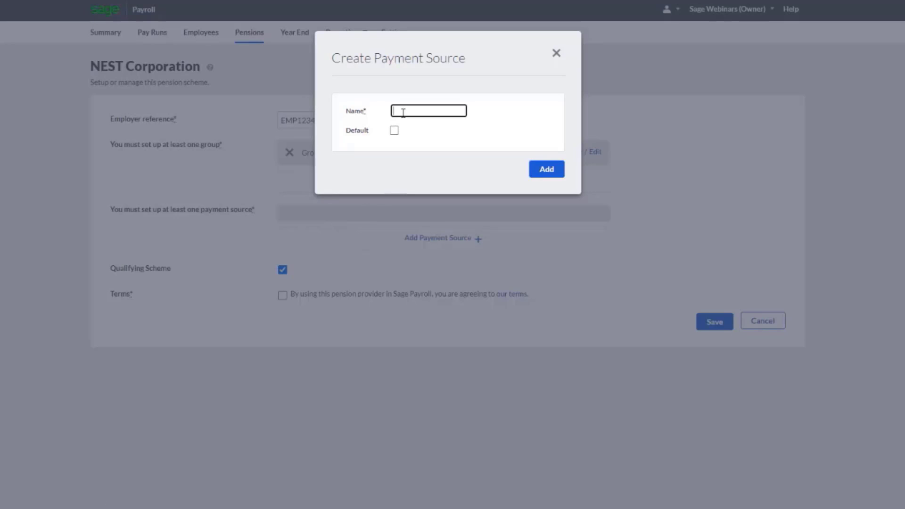
text(Source 1)
click(394, 131)
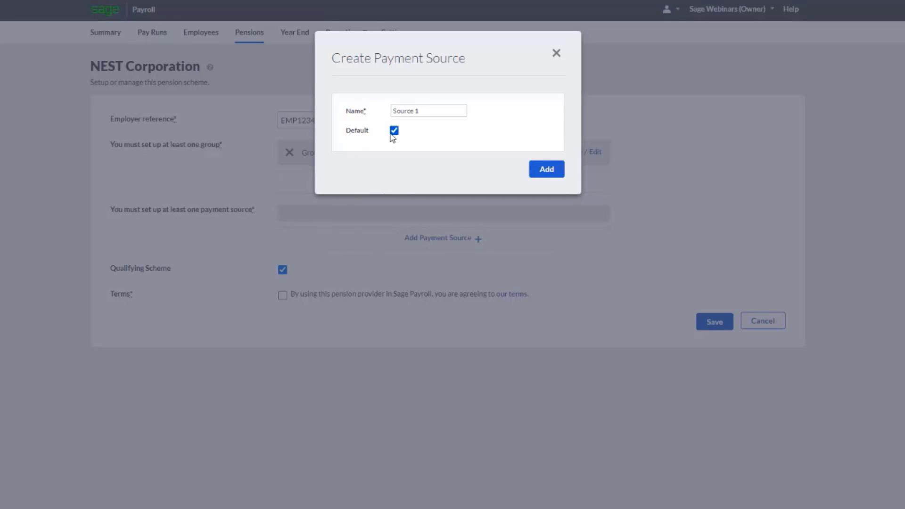
click(547, 171)
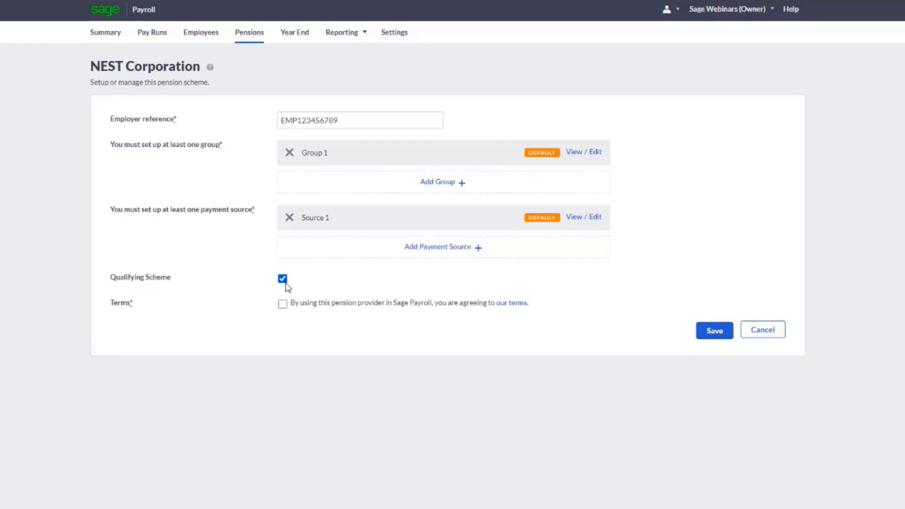
Accept the provider terms, save the NEST scheme and mark the pension scheme as qualifying in the auto enrolment preparation
click(283, 305)
click(717, 335)
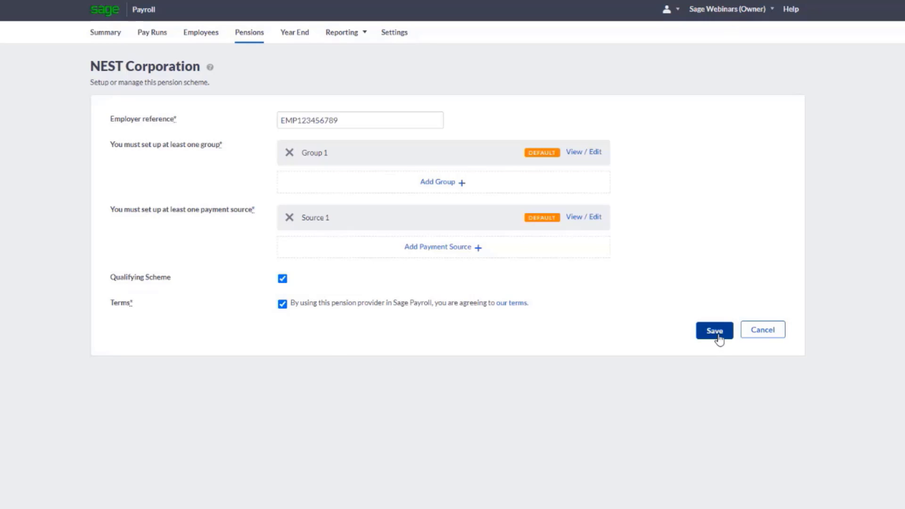
click(717, 335)
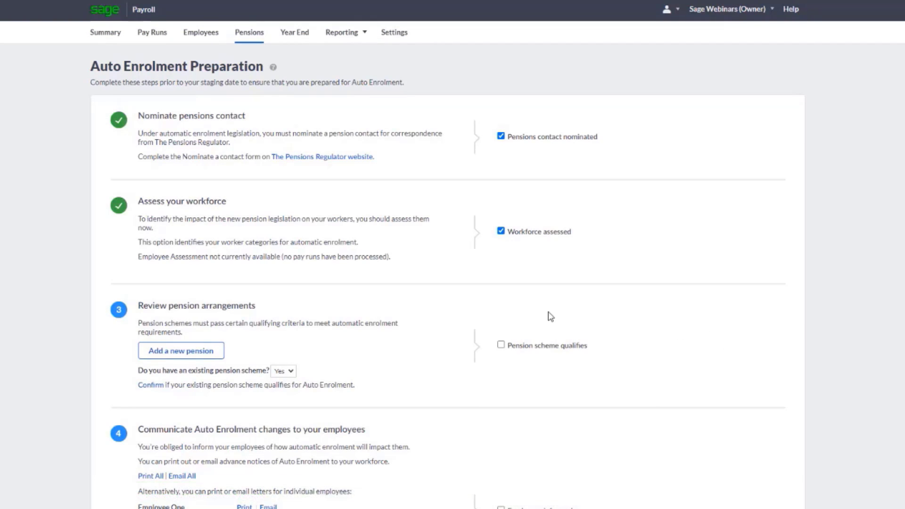
click(501, 346)
Print the auto enrolment notices for all employees and mark the employees as informed
scroll(579, 371, down, 2)
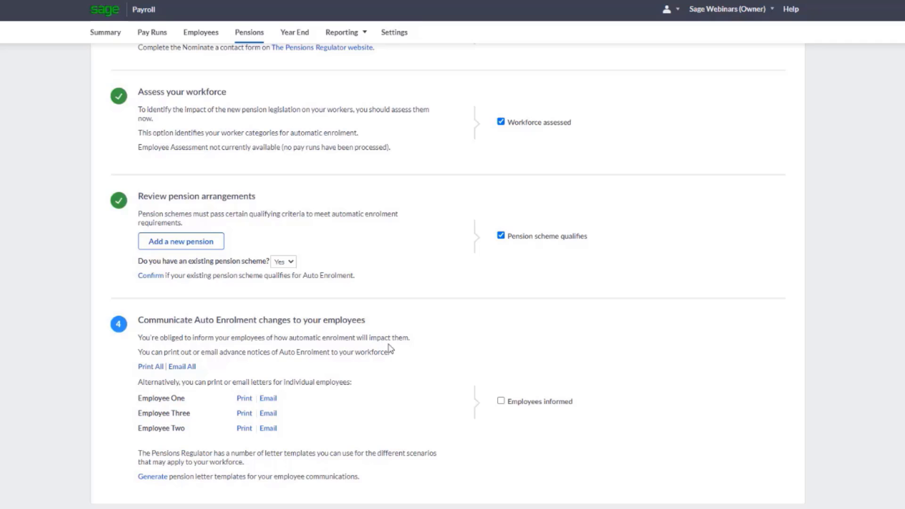
click(145, 369)
click(501, 401)
Check the auto enrolment status on the payroll summary and the NEST scheme among the pensions, and return to the summary
click(115, 37)
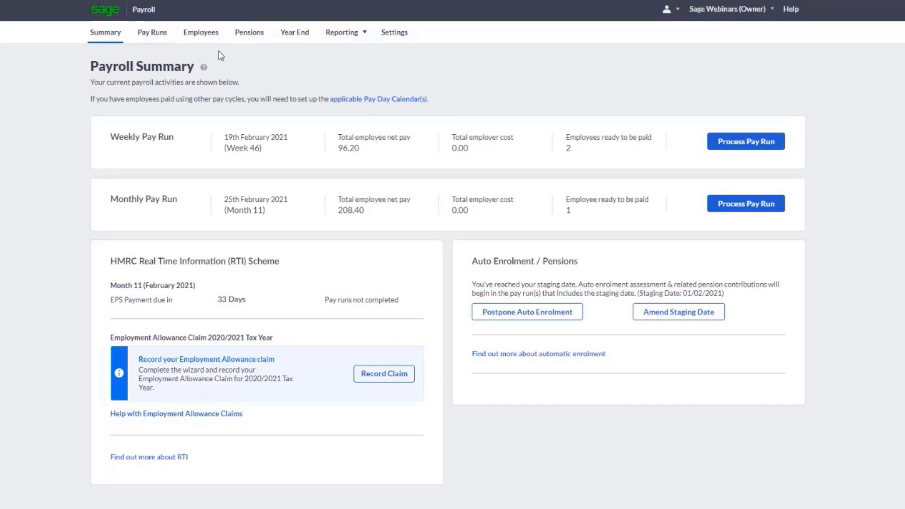
click(244, 42)
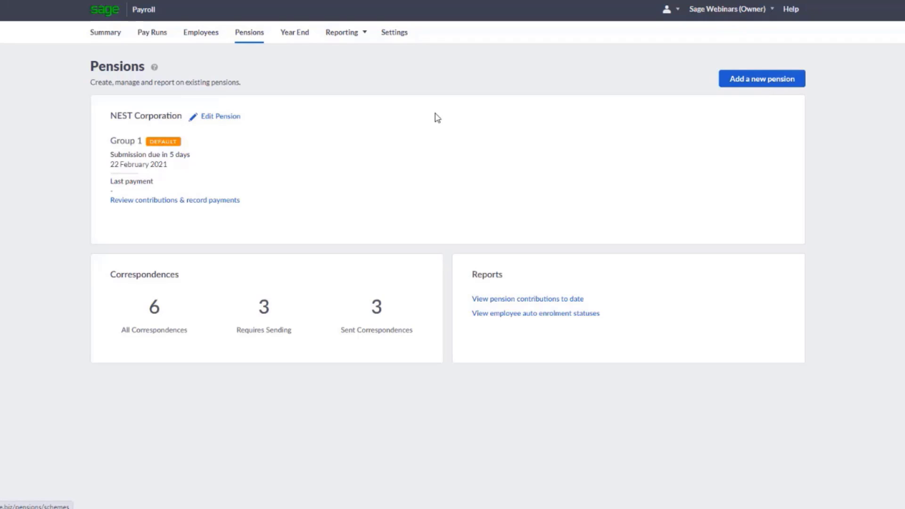
click(107, 31)
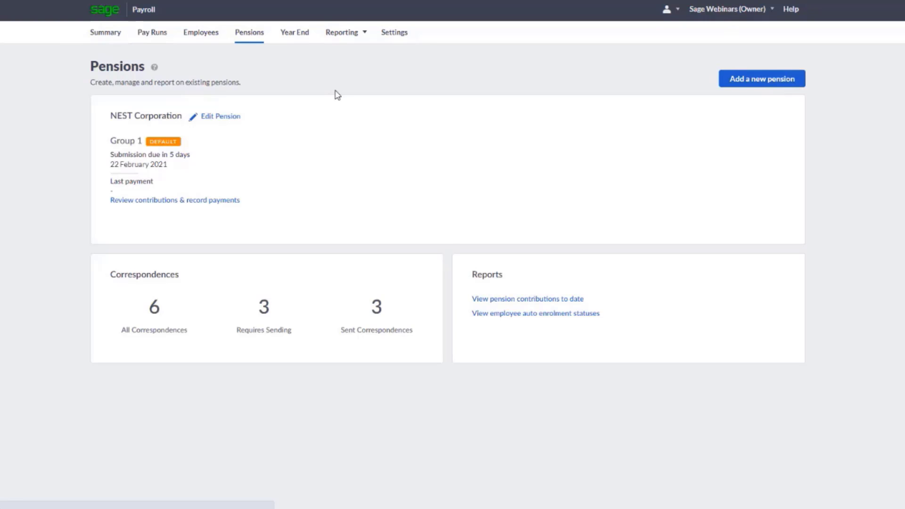